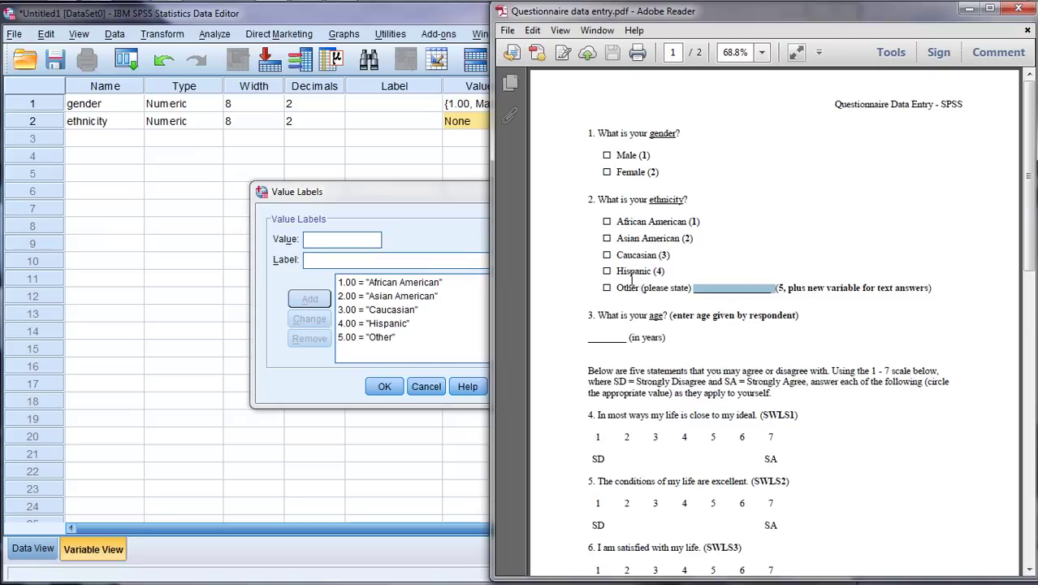
Apply the ethnicity value labels, then check the PDF's ethnicity questions and 'Other (please state)' line
{"action": "left_click", "coordinate": [440, 201]}
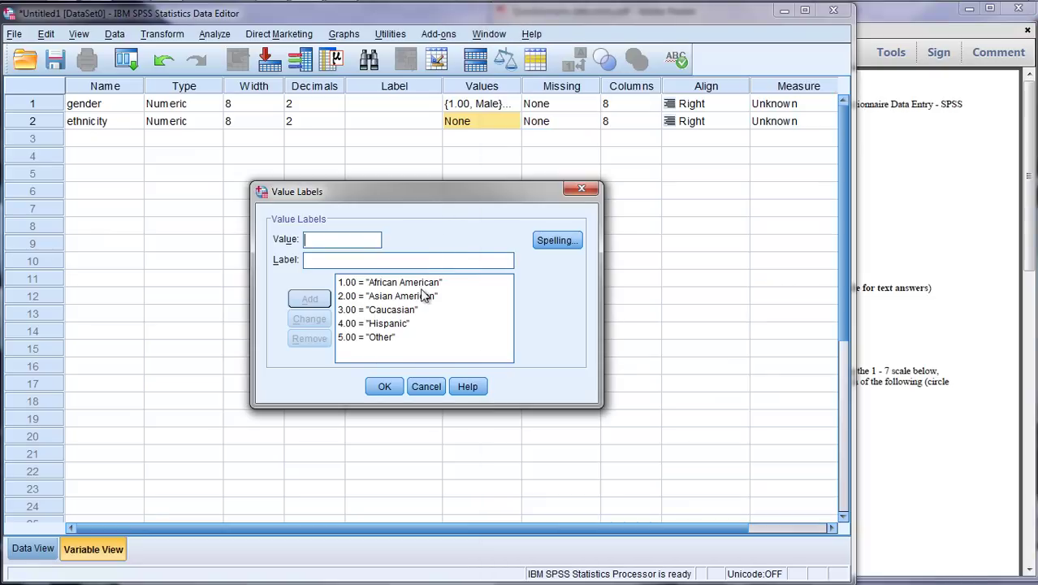
{"action": "left_click", "coordinate": [390, 387]}
{"action": "left_click", "coordinate": [901, 278]}
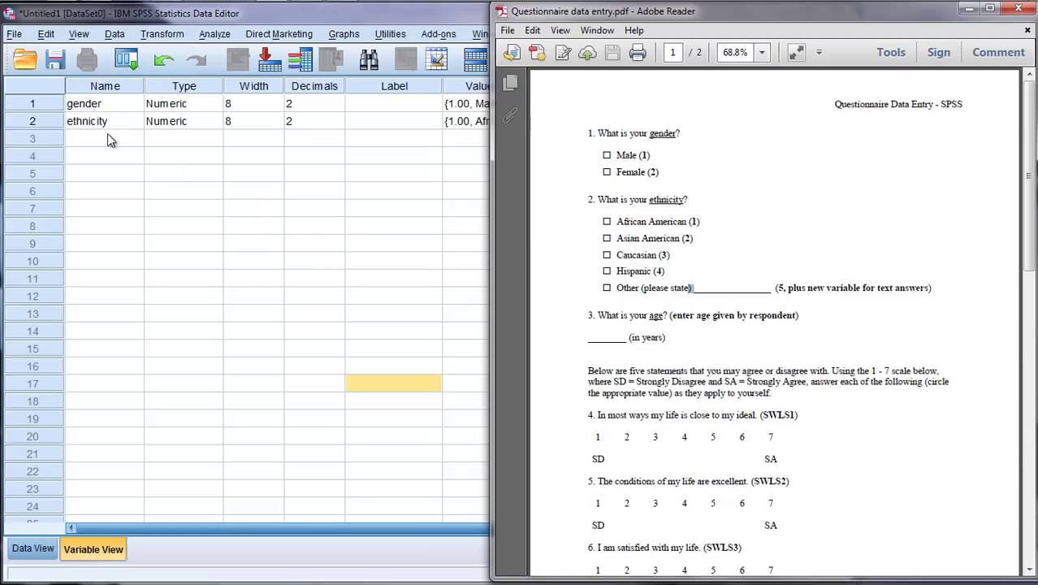
{"action": "left_click", "coordinate": [695, 290], "text": "shift"}
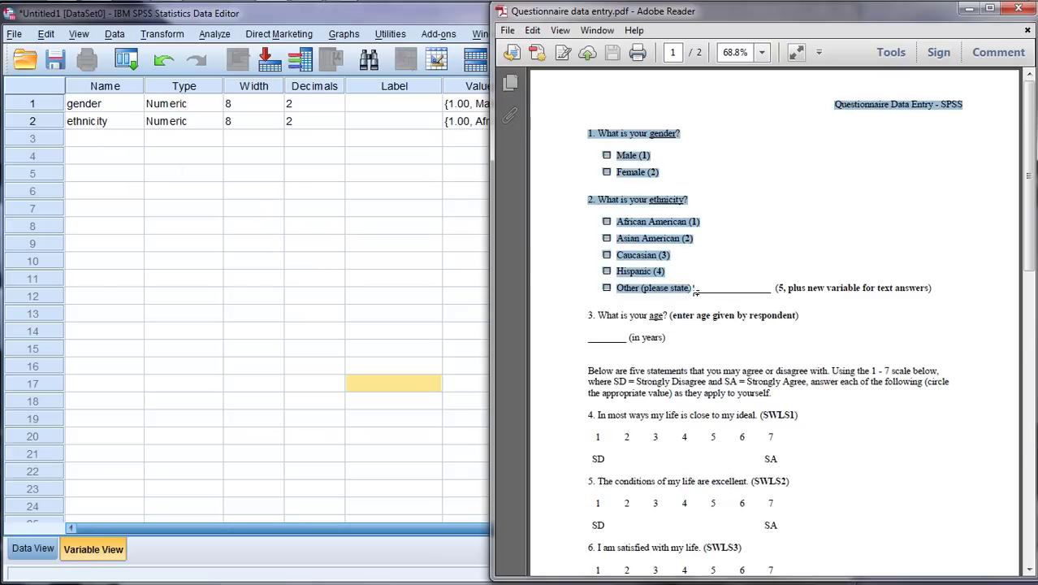
{"action": "left_click", "coordinate": [694, 289]}
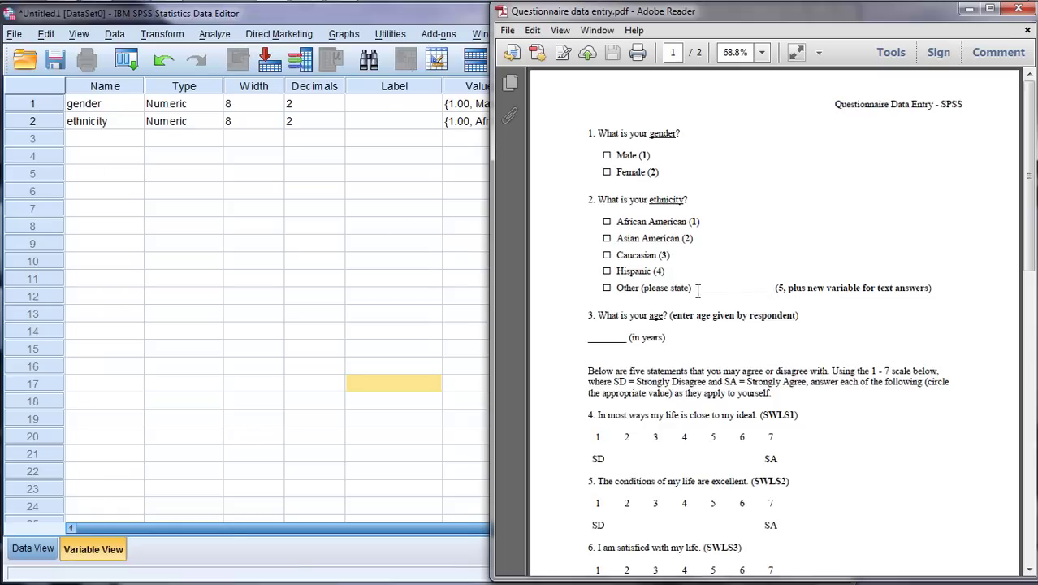
{"action": "left_click_drag", "start_coordinate": [694, 288], "coordinate": [770, 288]}
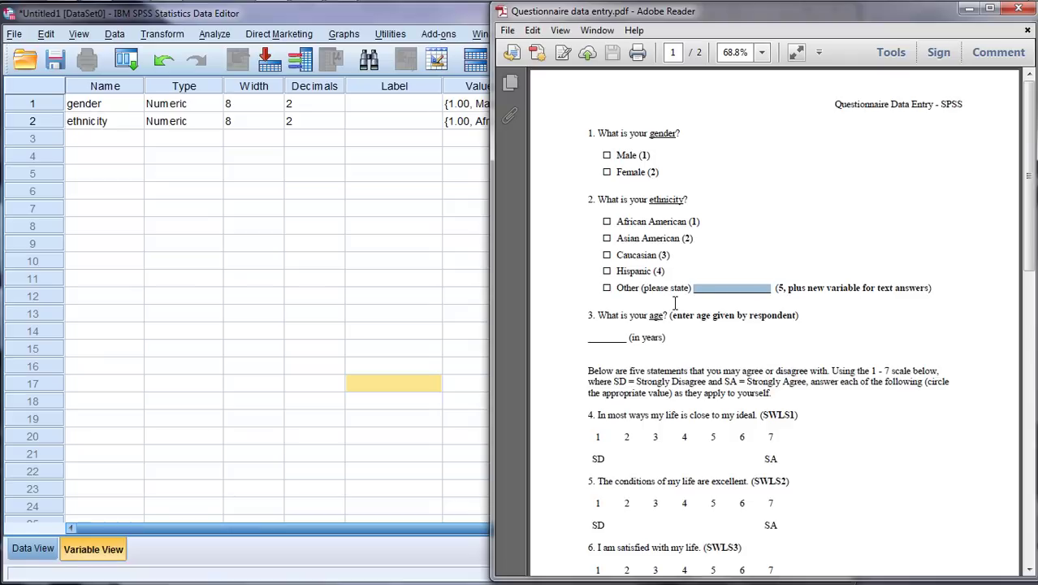
{"action": "left_click", "coordinate": [77, 137]}
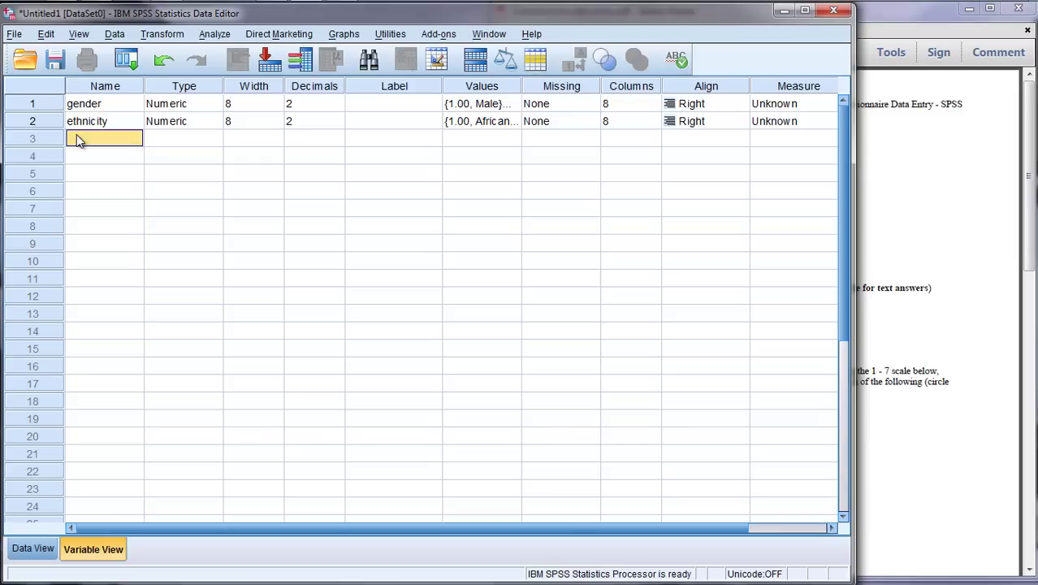
Name the third variable Other_enthnicity in row 3
{"action": "type", "text": "Other_e"}
{"action": "type", "text": "nthnicity"}
{"action": "key", "text": "Return"}
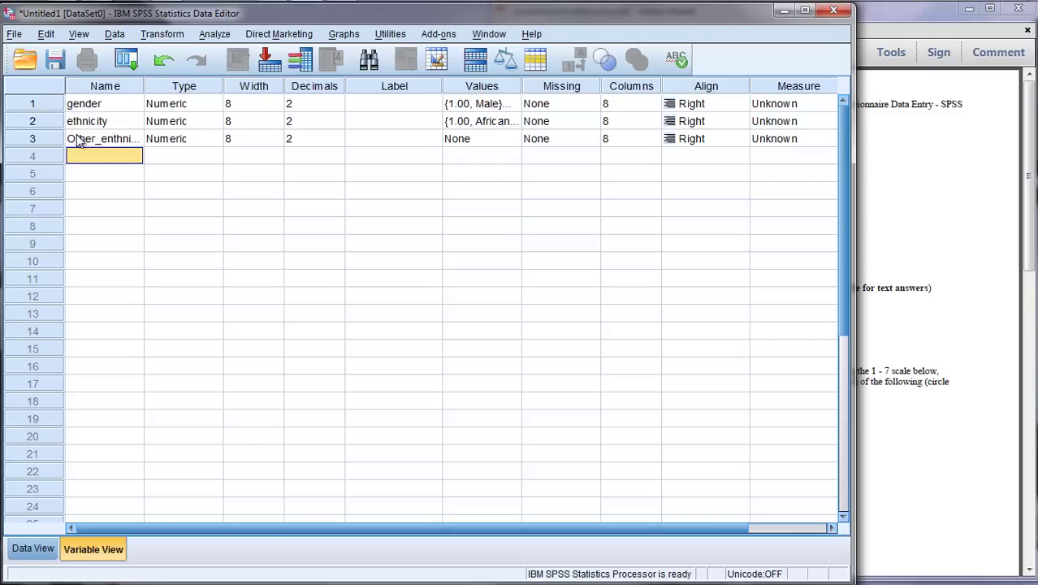
{"action": "key", "text": "Up"}
{"action": "key", "text": "Up"}
{"action": "key", "text": "Down"}
{"action": "key", "text": "Up"}
{"action": "key", "text": "Up"}
{"action": "key", "text": "Down"}
{"action": "key", "text": "Down"}
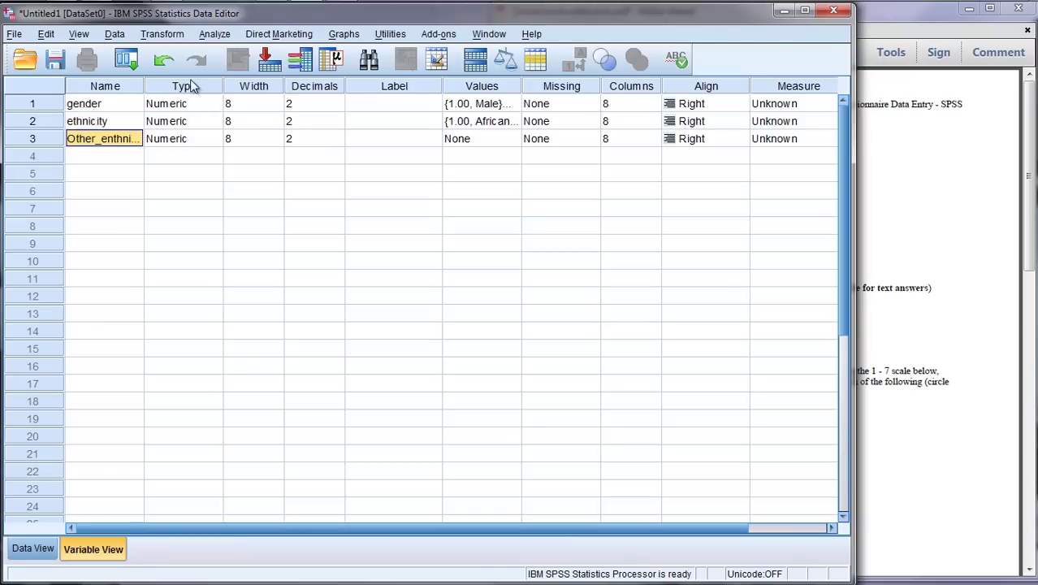
Make Other_enthnicity a String variable 25 characters wide
{"action": "left_click", "coordinate": [184, 143]}
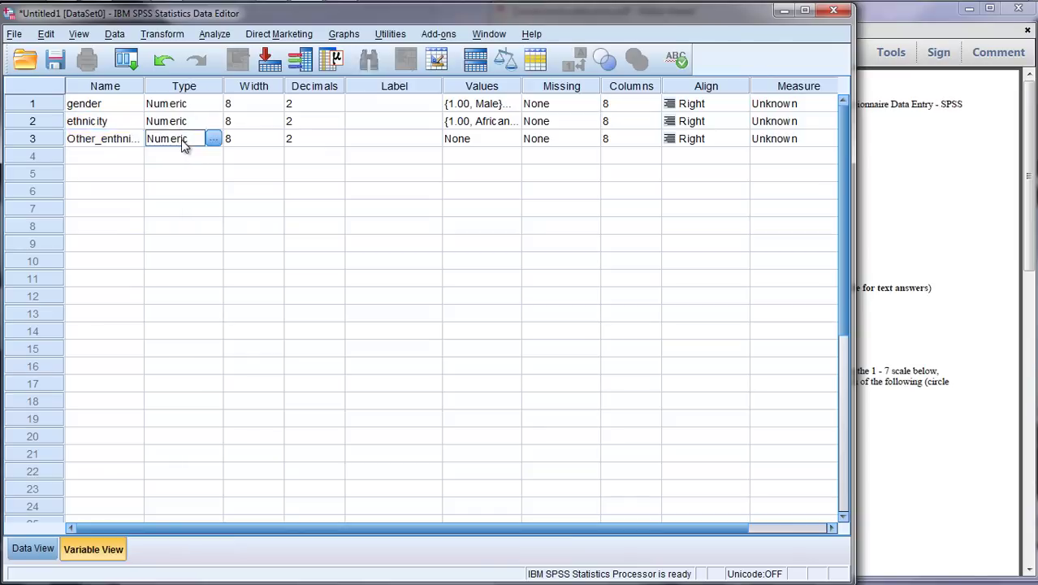
{"action": "left_click", "coordinate": [213, 138]}
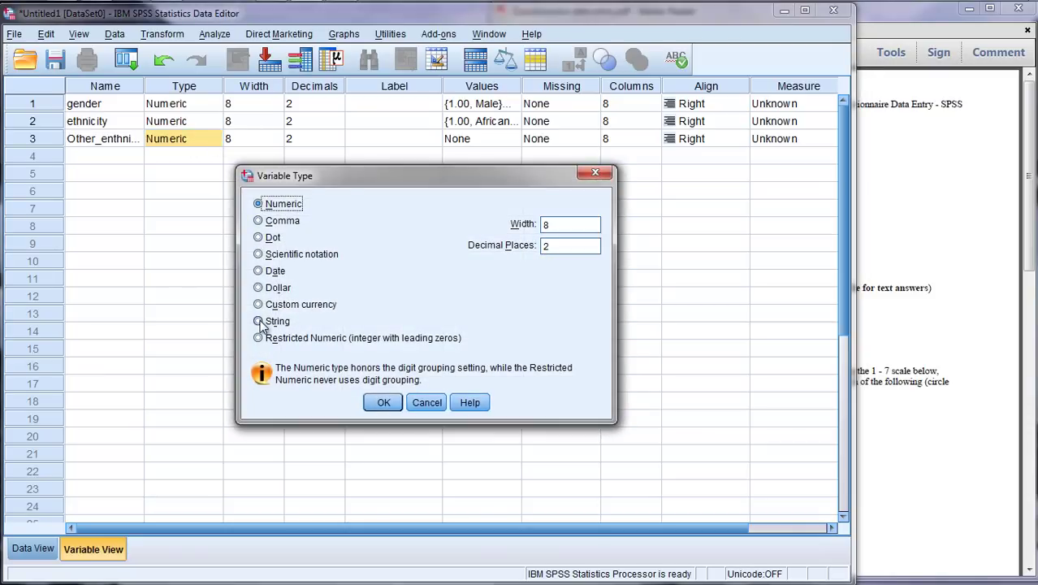
{"action": "left_click", "coordinate": [258, 320]}
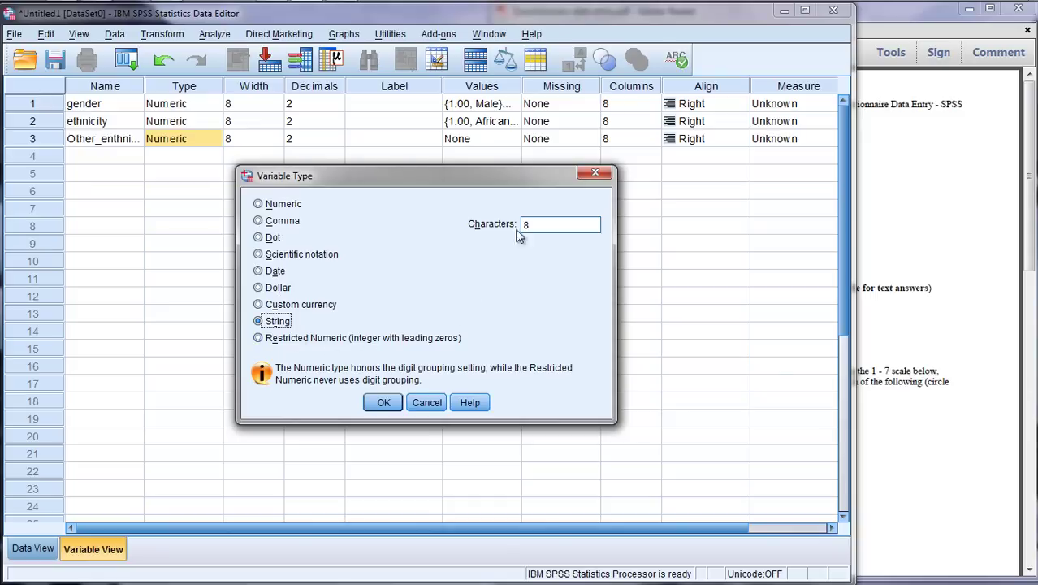
{"action": "left_click_drag", "start_coordinate": [540, 224], "coordinate": [522, 225]}
{"action": "type", "text": "25"}
{"action": "left_click", "coordinate": [382, 403]}
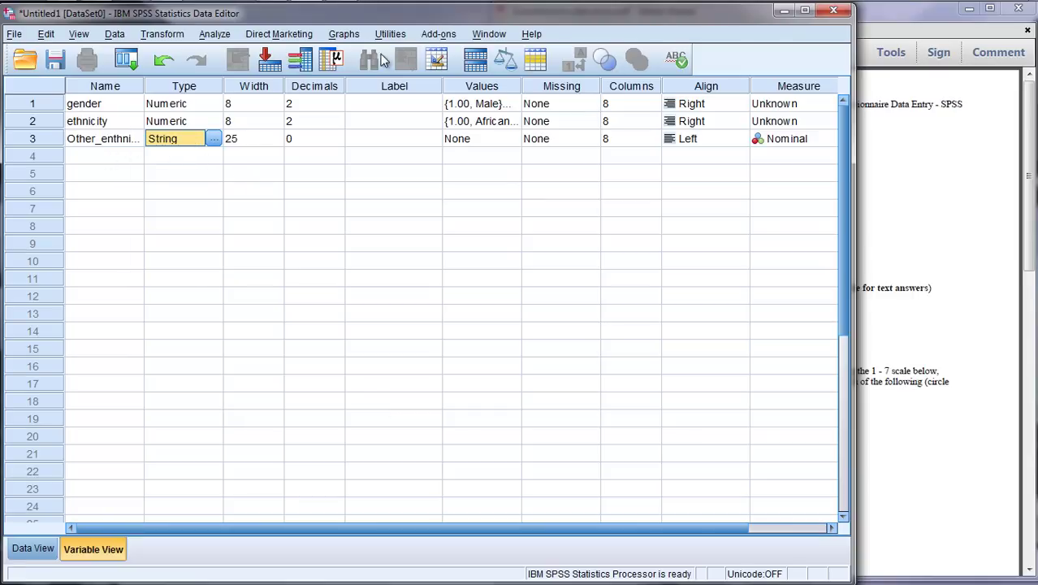
Review the questionnaire's age question, answered in years
{"action": "left_click", "coordinate": [927, 205]}
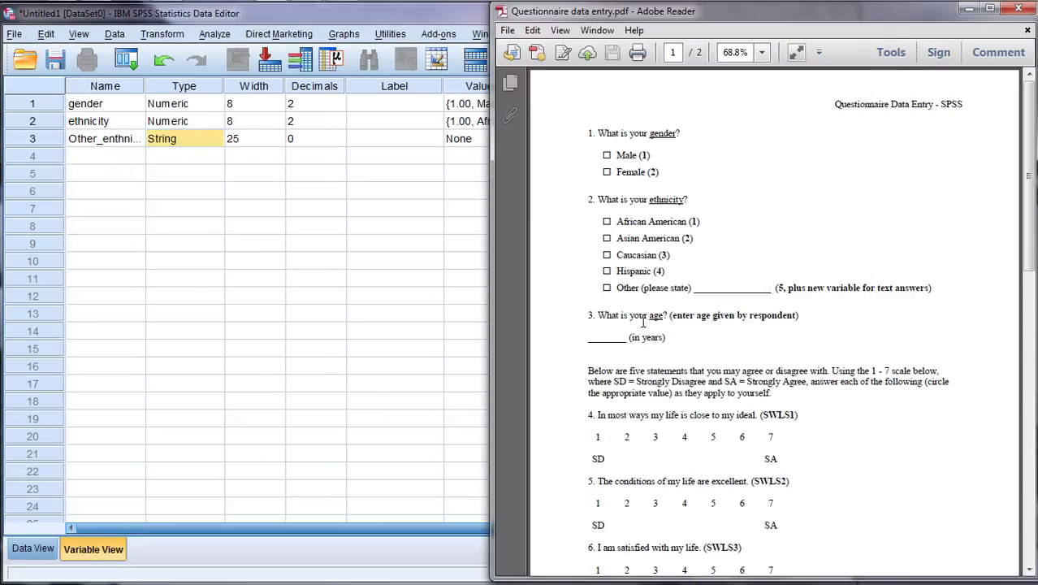
{"action": "left_click_drag", "start_coordinate": [672, 317], "coordinate": [769, 325]}
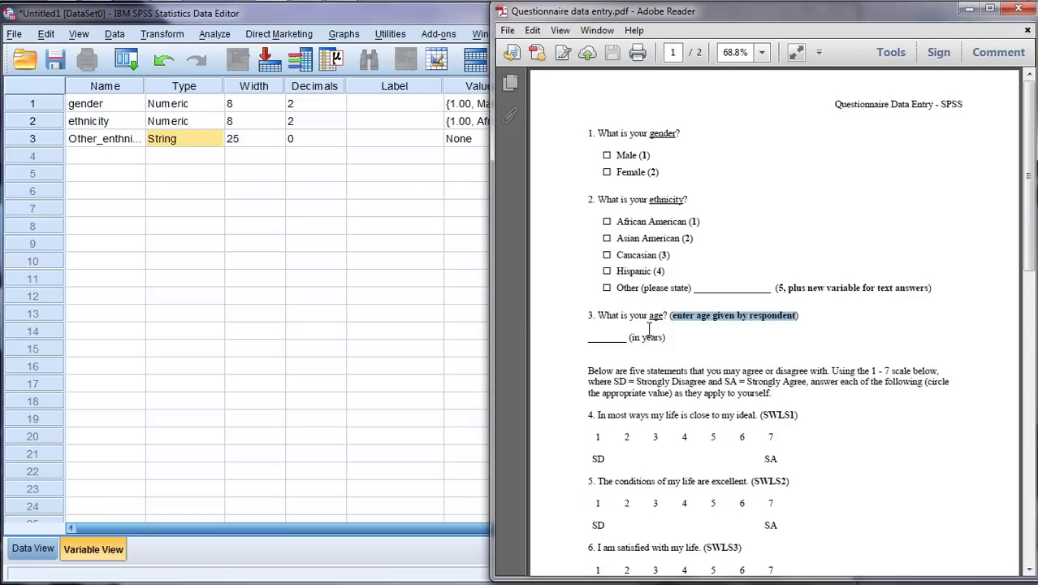
{"action": "left_click_drag", "start_coordinate": [630, 338], "coordinate": [664, 339]}
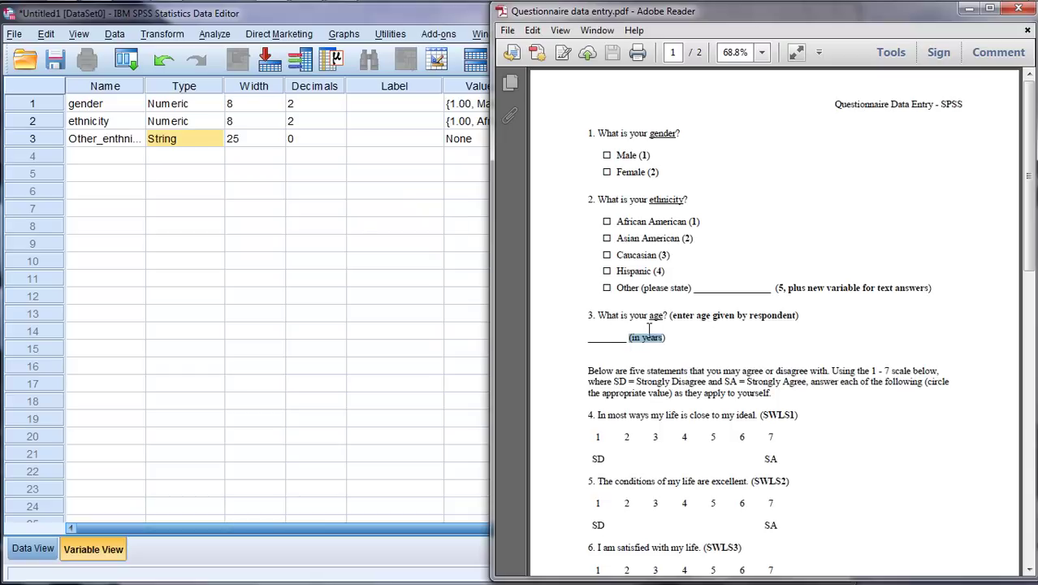
{"action": "mouse_move", "coordinate": [638, 155]}
{"action": "left_mouse_down"}
{"action": "mouse_move", "coordinate": [650, 156]}
{"action": "mouse_move", "coordinate": [653, 173]}
{"action": "left_mouse_up"}
Name the fourth variable age in row 4
{"action": "left_click", "coordinate": [87, 153]}
{"action": "type", "text": "a"}
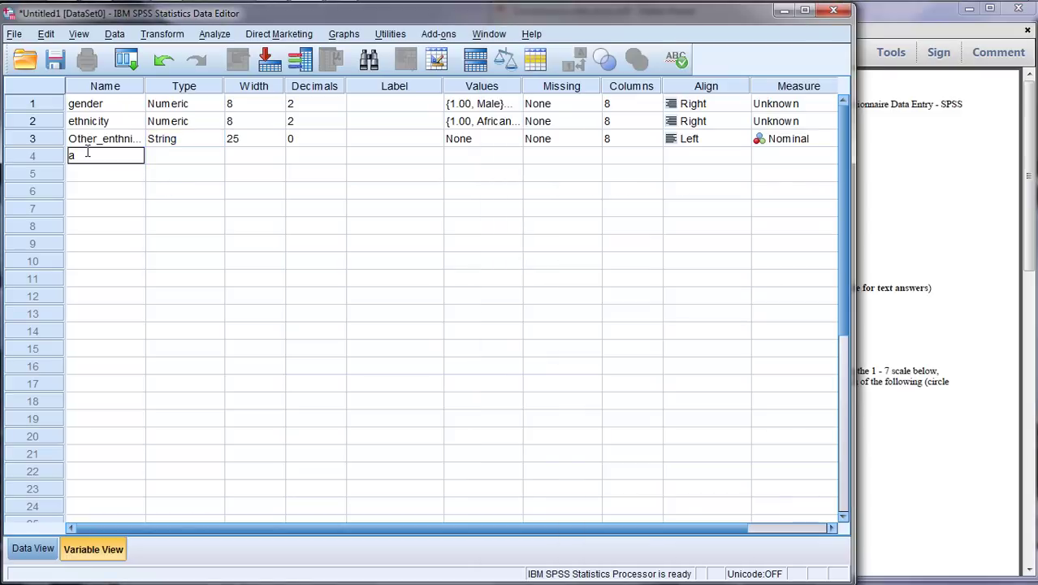
{"action": "type", "text": "ge"}
{"action": "key", "text": "Return"}
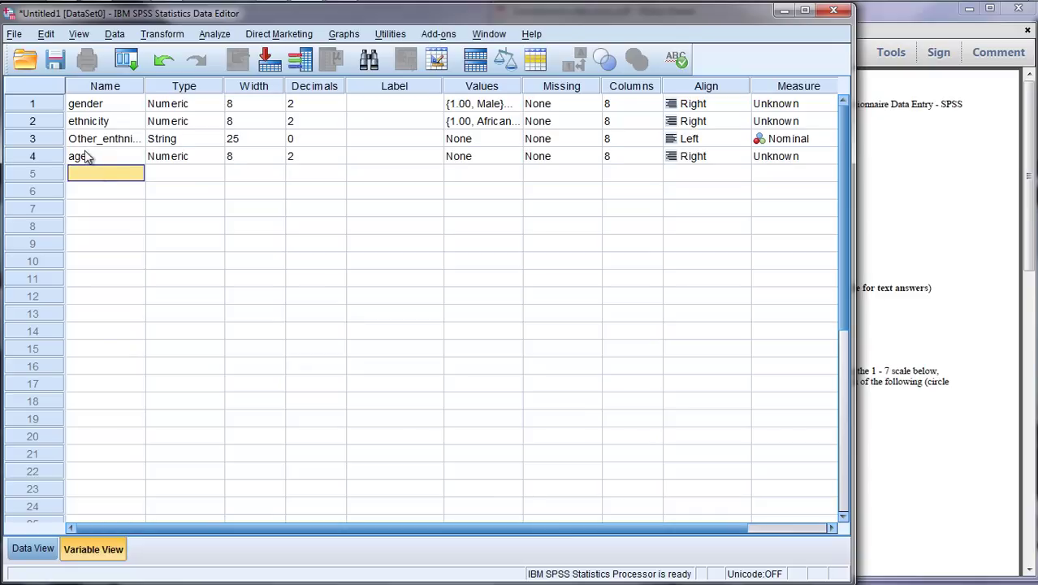
Scroll the questionnaire to the five statements and read the 1–7 scale instructions (SD = Strongly Disagree)
{"action": "left_click", "coordinate": [905, 278]}
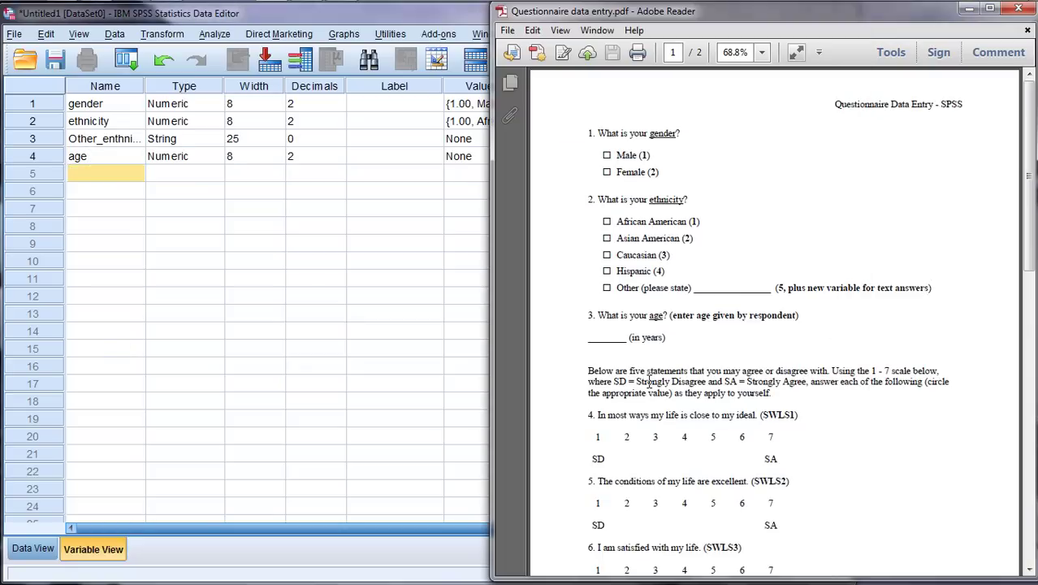
{"action": "left_click_drag", "start_coordinate": [1027, 193], "coordinate": [1024, 297]}
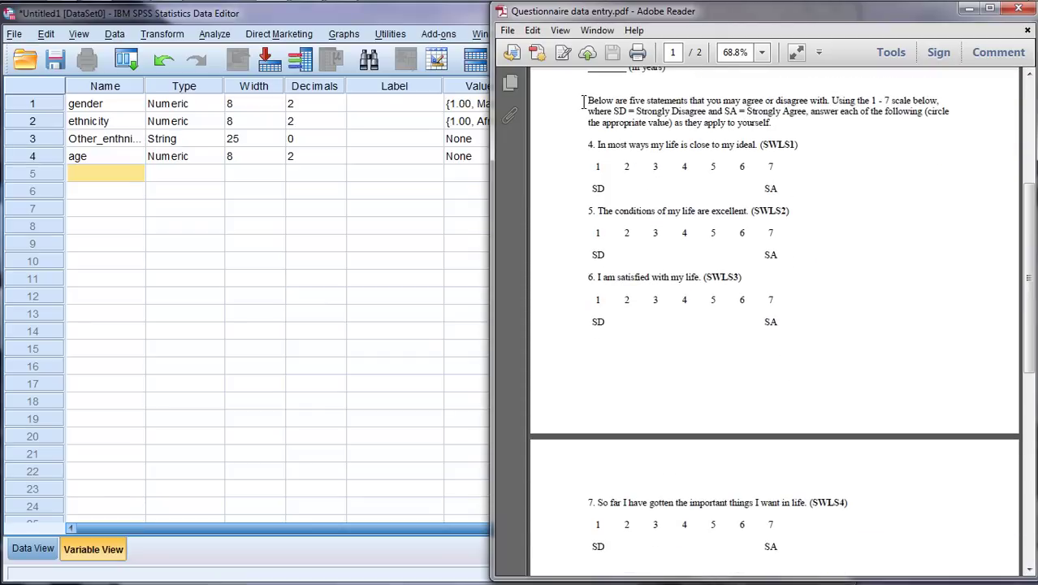
{"action": "left_click_drag", "start_coordinate": [588, 101], "coordinate": [821, 109]}
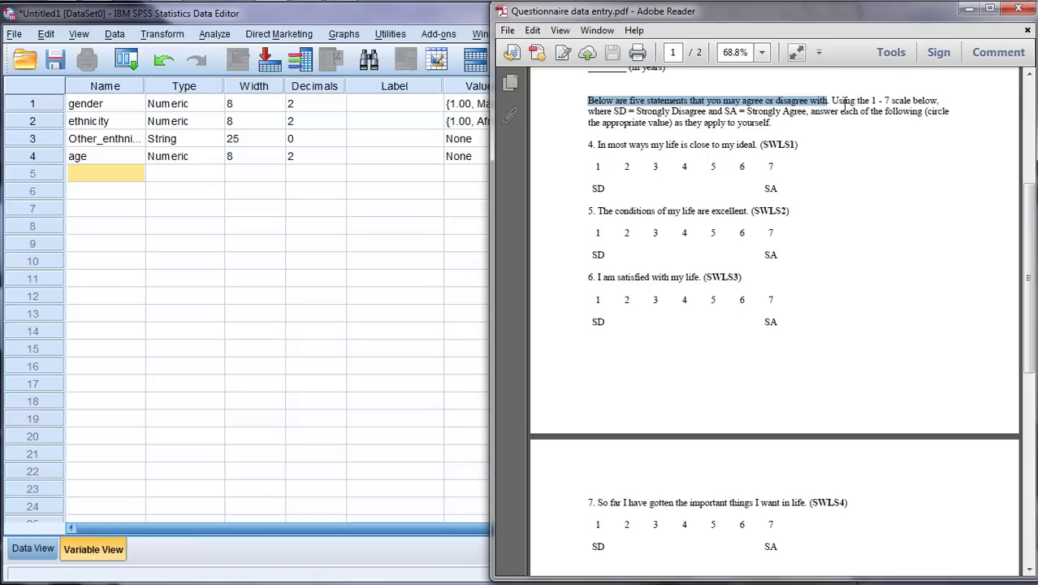
{"action": "left_click_drag", "start_coordinate": [871, 101], "coordinate": [911, 101]}
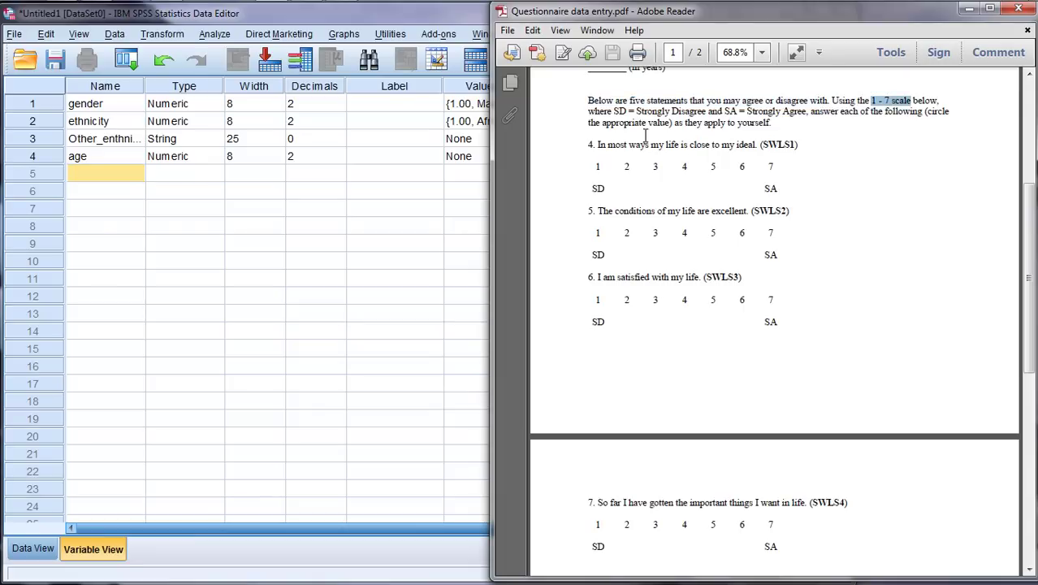
{"action": "left_click_drag", "start_coordinate": [614, 111], "coordinate": [805, 115]}
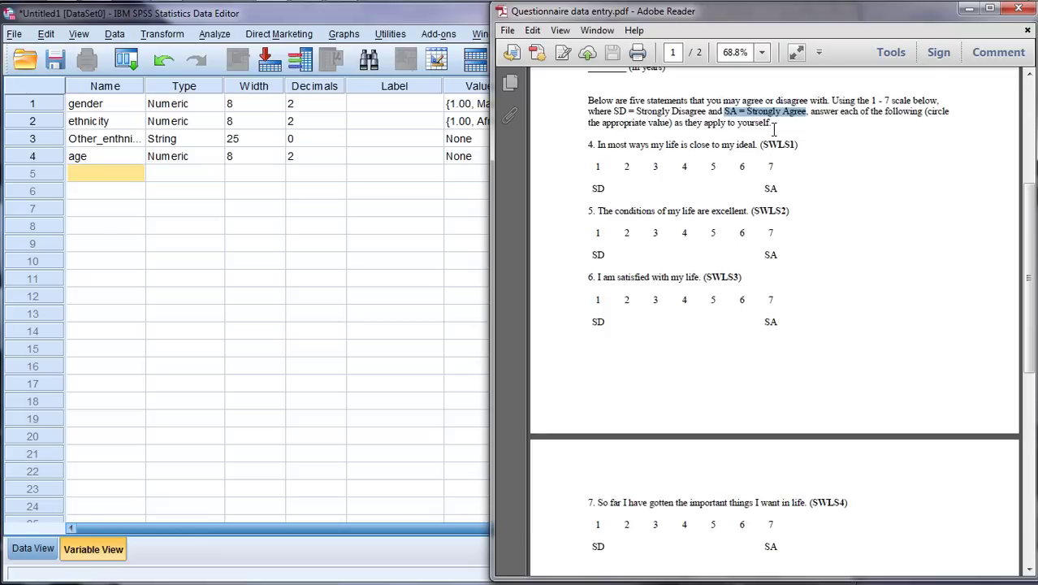
{"action": "left_click", "coordinate": [606, 152]}
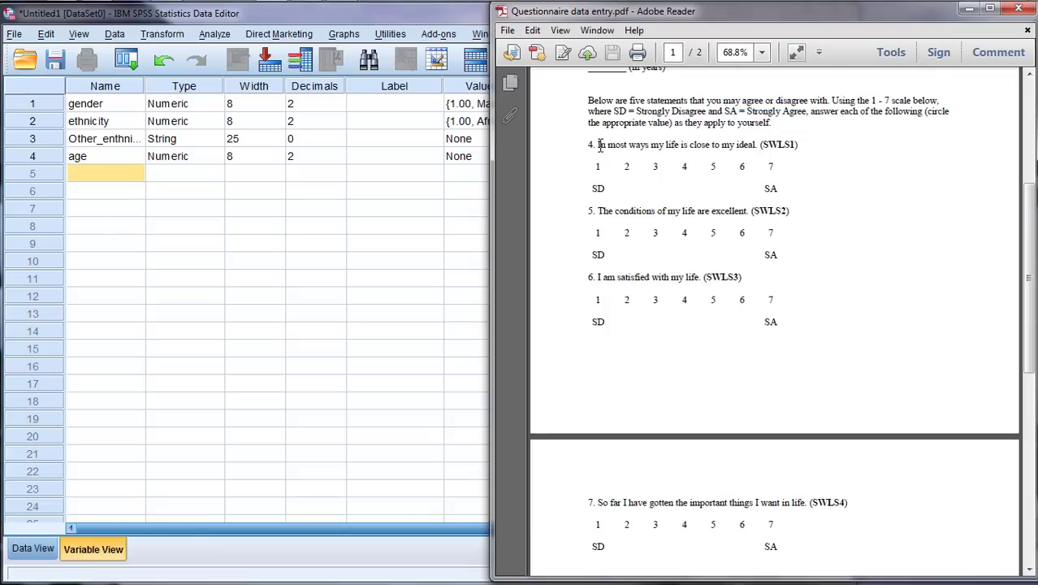
{"action": "left_click_drag", "start_coordinate": [600, 147], "coordinate": [756, 151]}
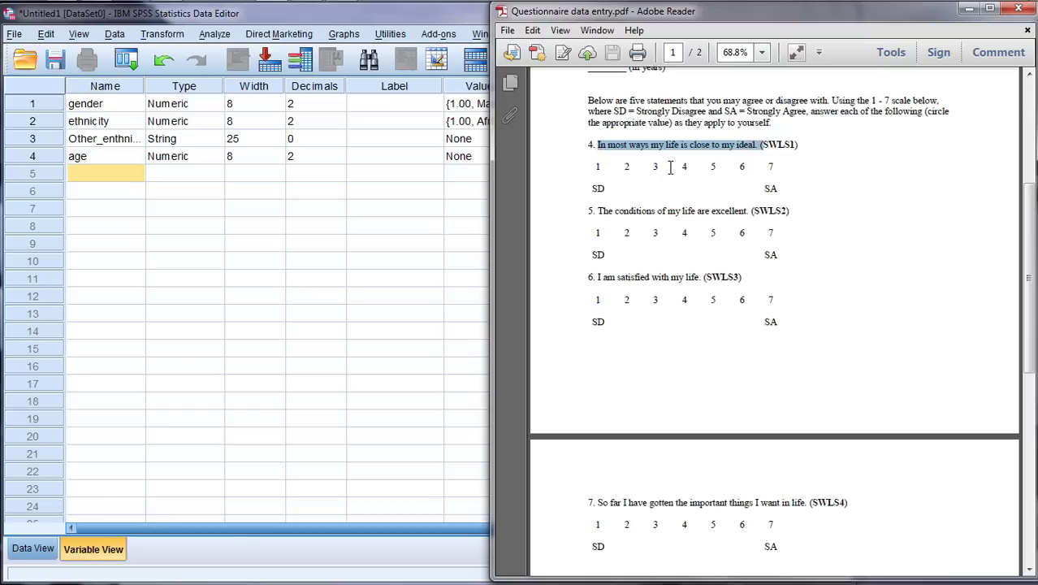
{"action": "left_click_drag", "start_coordinate": [598, 167], "coordinate": [770, 164]}
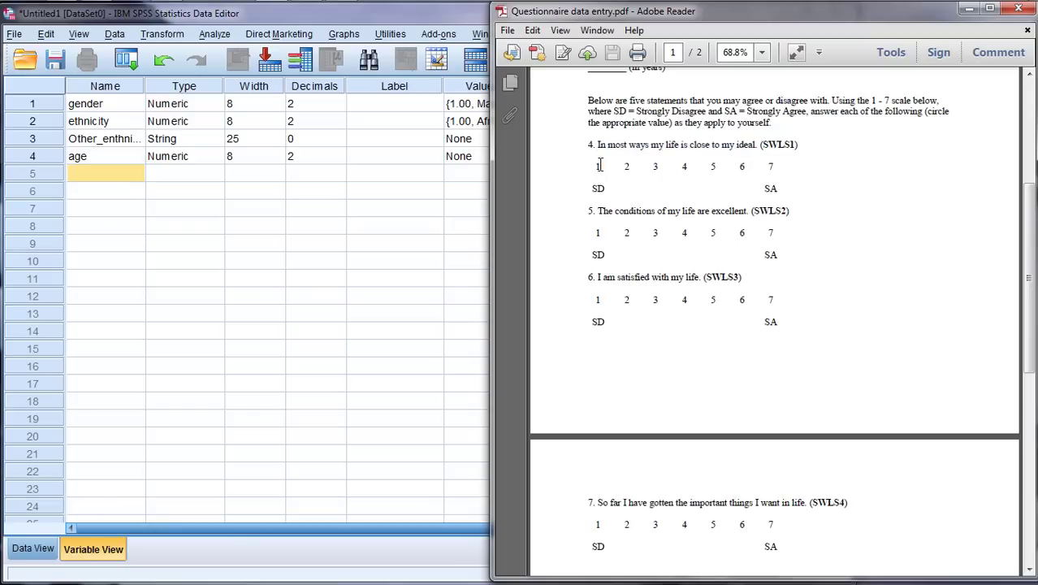
{"action": "left_click", "coordinate": [717, 185]}
{"action": "left_click_drag", "start_coordinate": [762, 189], "coordinate": [789, 190]}
{"action": "left_click_drag", "start_coordinate": [592, 188], "coordinate": [602, 185]}
{"action": "left_click_drag", "start_coordinate": [770, 167], "coordinate": [777, 166]}
{"action": "double_click", "coordinate": [742, 167]}
{"action": "left_click_drag", "start_coordinate": [598, 145], "coordinate": [679, 145]}
{"action": "left_click_drag", "start_coordinate": [654, 211], "coordinate": [616, 211]}
{"action": "mouse_move", "coordinate": [615, 281]}
{"action": "left_mouse_down"}
{"action": "mouse_move", "coordinate": [669, 278]}
{"action": "mouse_move", "coordinate": [727, 311]}
{"action": "left_mouse_up"}
{"action": "scroll", "coordinate": [654, 324], "scroll_direction": "down", "scroll_amount": 5}
{"action": "left_click_drag", "start_coordinate": [636, 398], "coordinate": [696, 399]}
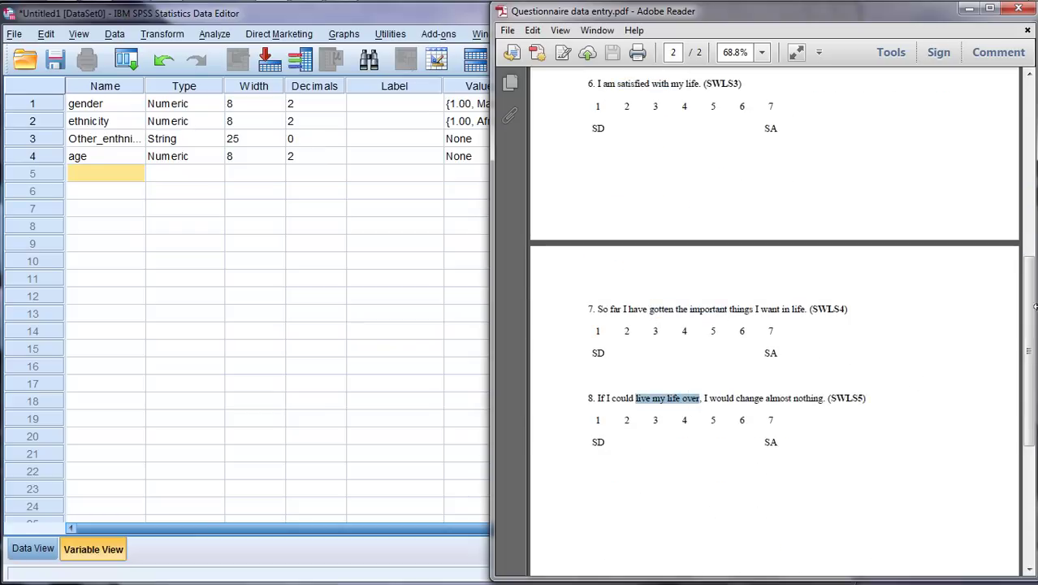
{"action": "left_click_drag", "start_coordinate": [1031, 302], "coordinate": [1031, 195]}
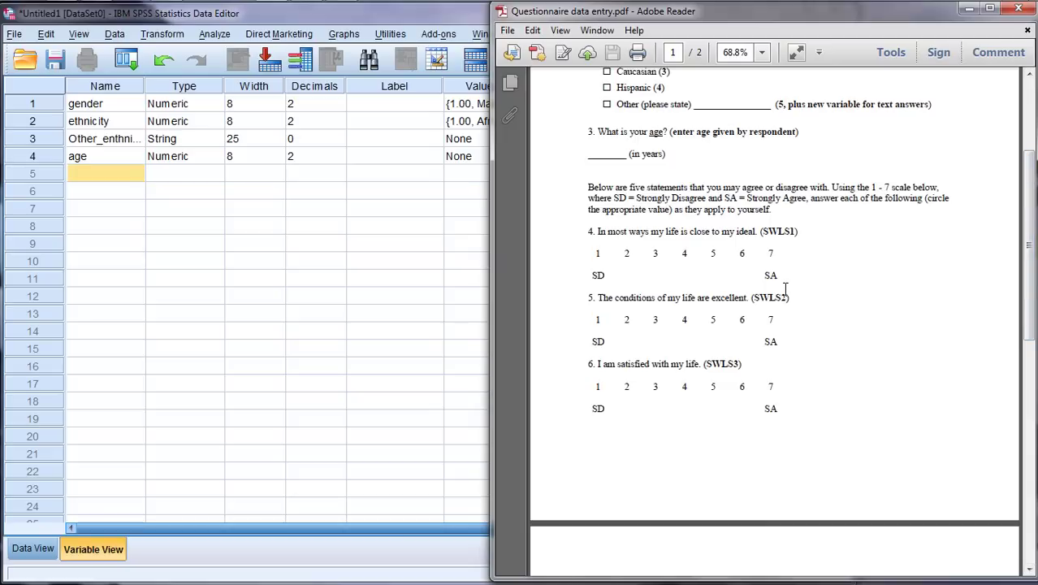
{"action": "left_click_drag", "start_coordinate": [765, 233], "coordinate": [794, 229]}
{"action": "left_click", "coordinate": [763, 230]}
{"action": "left_click_drag", "start_coordinate": [590, 252], "coordinate": [789, 256]}
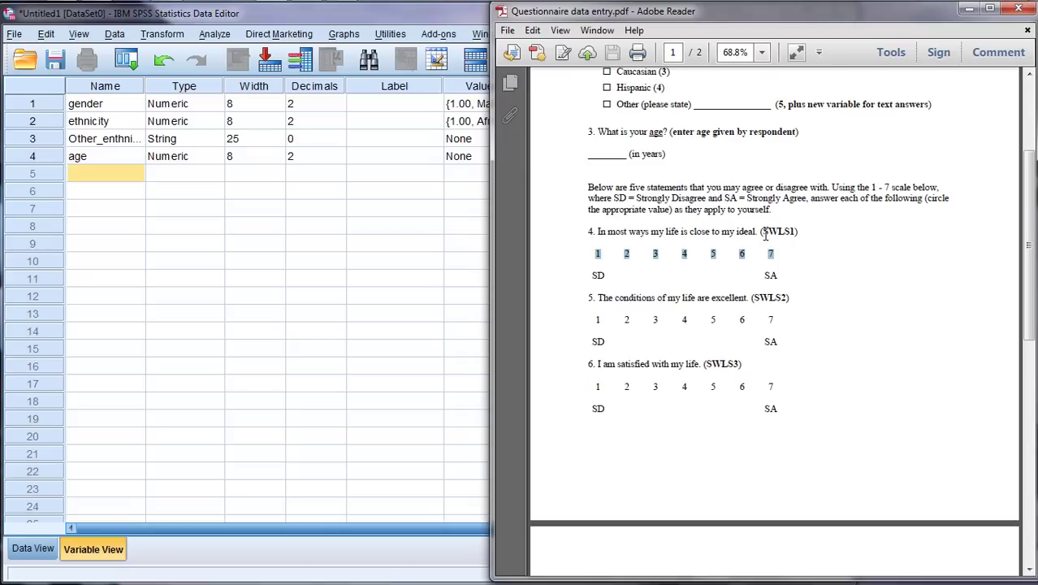
{"action": "left_click_drag", "start_coordinate": [764, 233], "coordinate": [785, 235]}
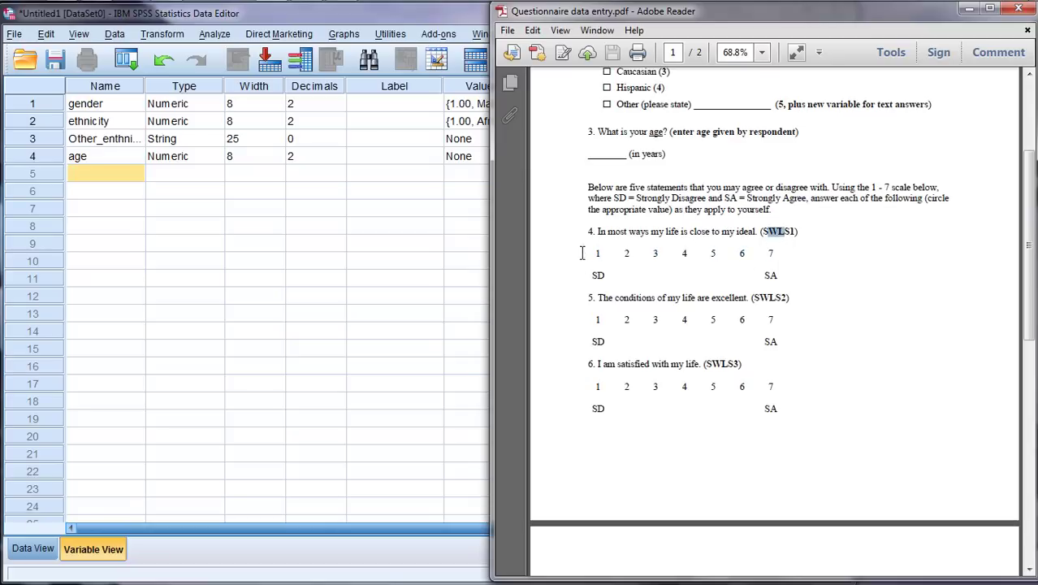
{"action": "mouse_move", "coordinate": [588, 254]}
{"action": "left_mouse_down"}
{"action": "mouse_move", "coordinate": [774, 253]}
{"action": "mouse_move", "coordinate": [798, 232]}
{"action": "left_mouse_up"}
{"action": "left_click_drag", "start_coordinate": [751, 298], "coordinate": [789, 298]}
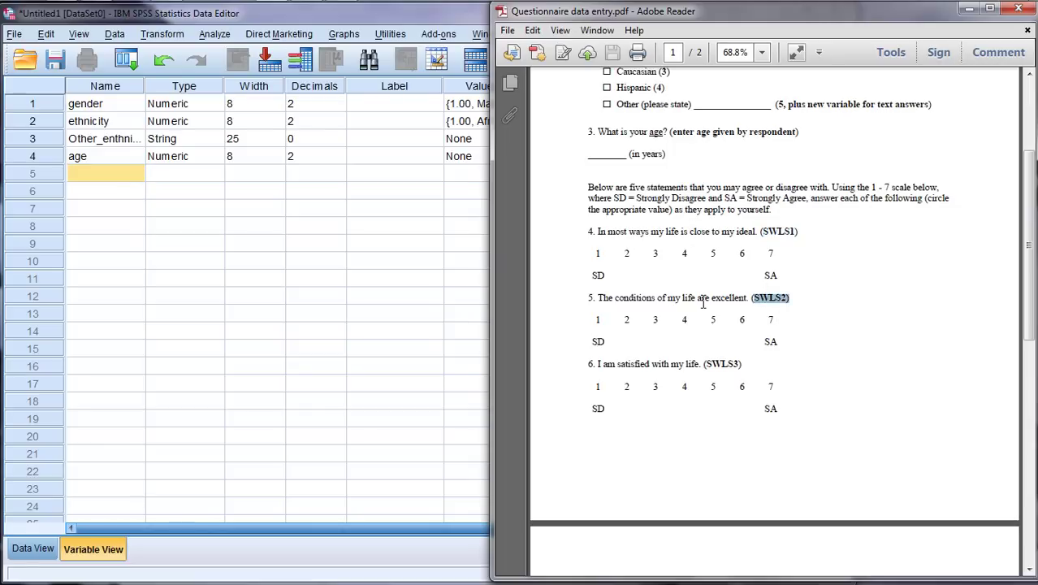
{"action": "left_click", "coordinate": [764, 236]}
{"action": "left_click_drag", "start_coordinate": [766, 234], "coordinate": [796, 233]}
{"action": "left_click_drag", "start_coordinate": [779, 298], "coordinate": [787, 298]}
Name rows 5–9 SWLS1, SWLS2, SWLS3, SWLS4 and SWLS5
{"action": "left_click", "coordinate": [117, 176]}
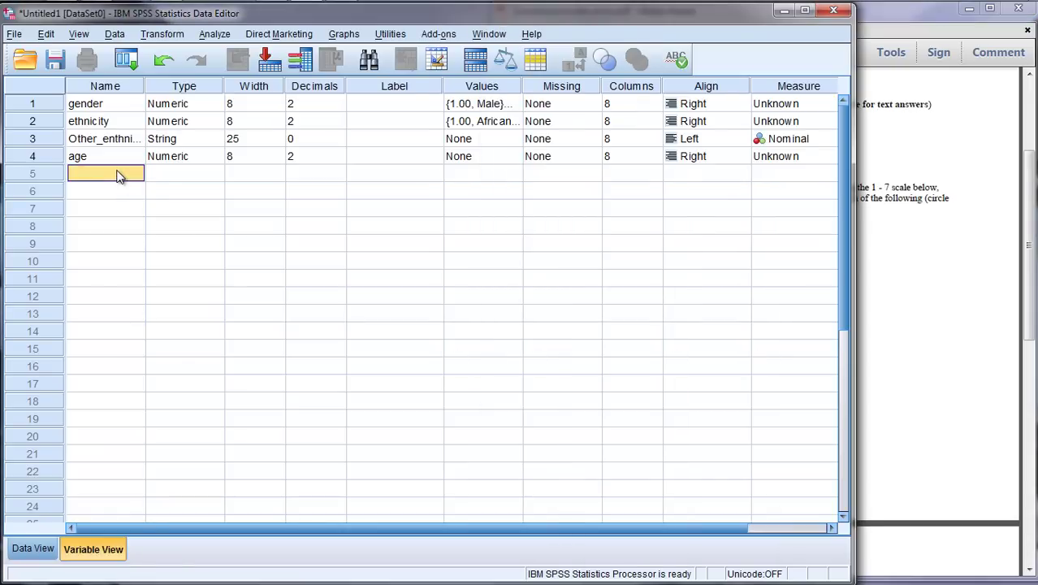
{"action": "type", "text": "S"}
{"action": "key", "text": "Return"}
{"action": "type", "text": "SWLS"}
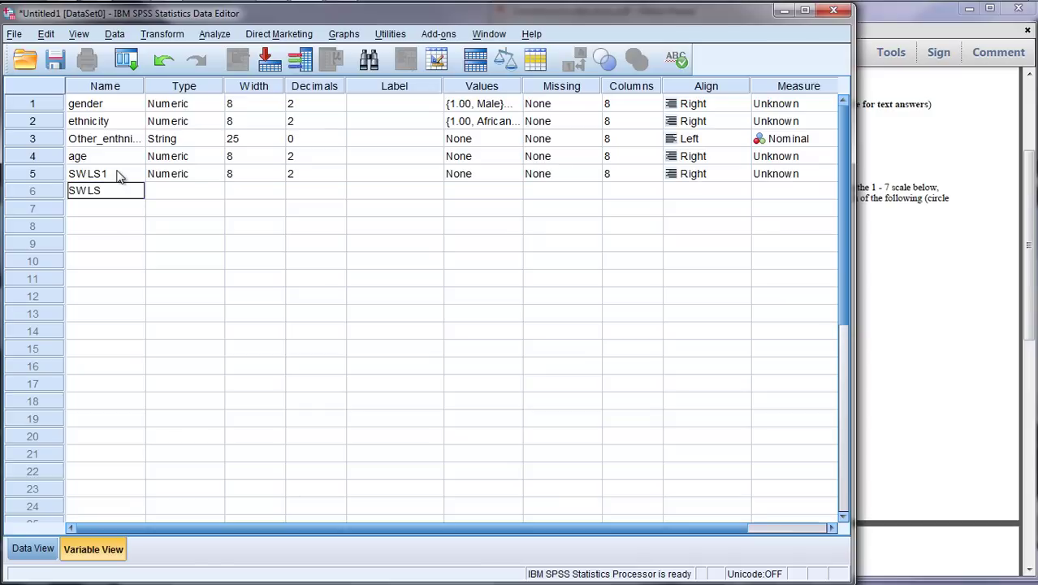
{"action": "type", "text": "w2"}
{"action": "key", "text": "Return"}
{"action": "type", "text": "SWL"}
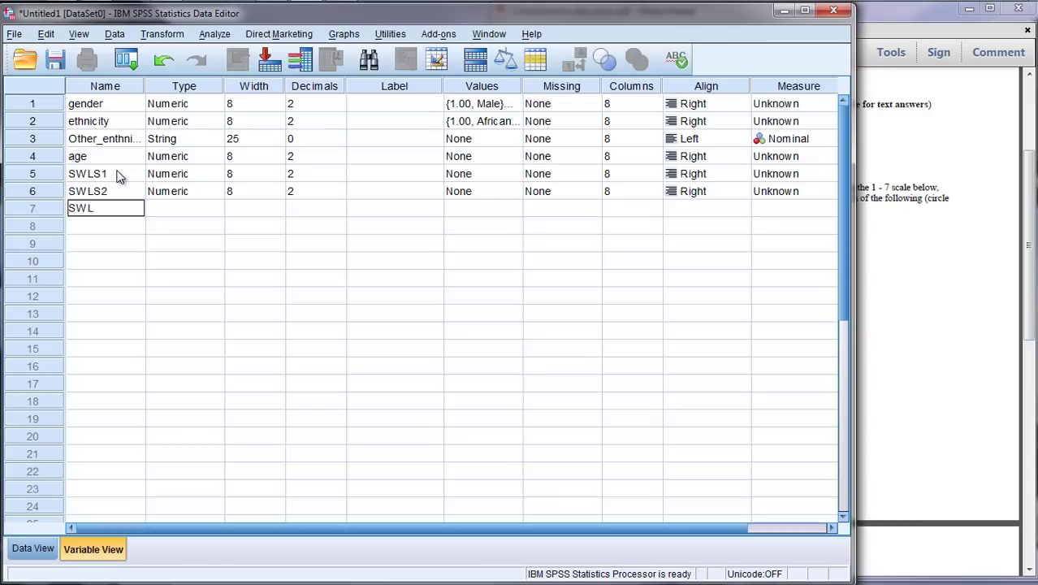
{"action": "type", "text": "S3"}
{"action": "key", "text": "Return"}
{"action": "type", "text": "SWLS4"}
{"action": "key", "text": "Return"}
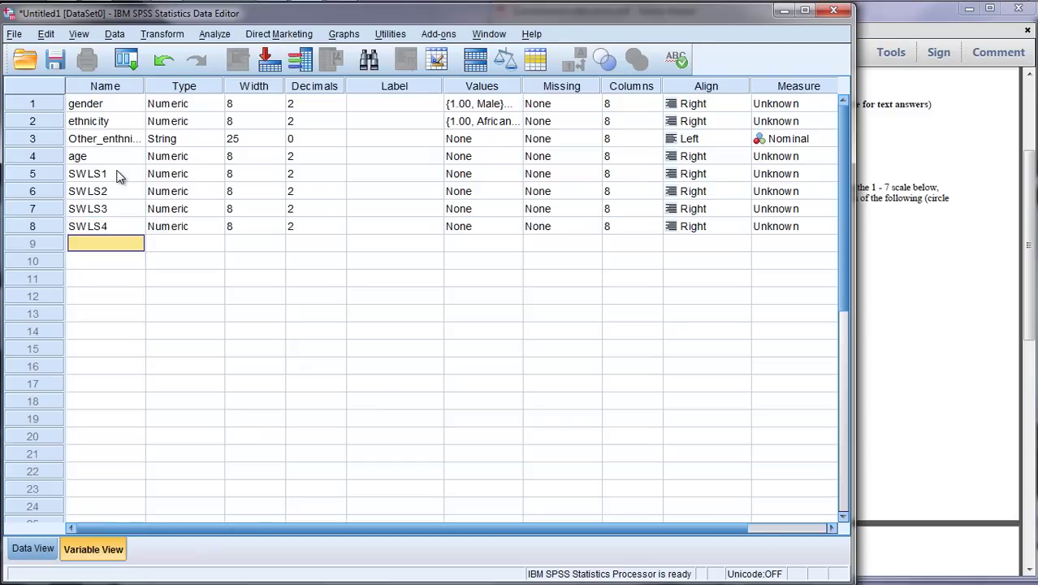
{"action": "type", "text": "SWLS5"}
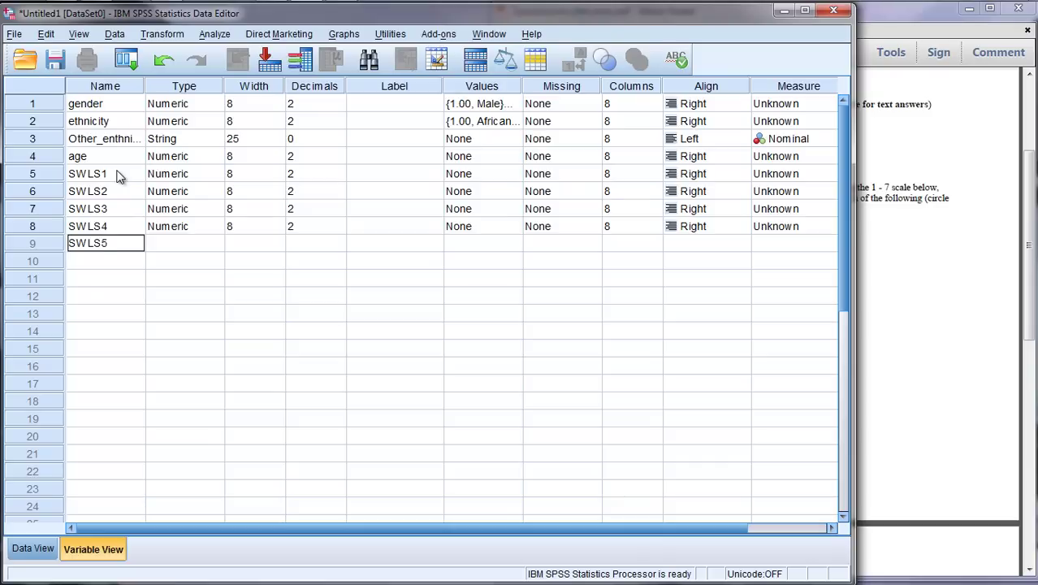
{"action": "key", "text": "Return"}
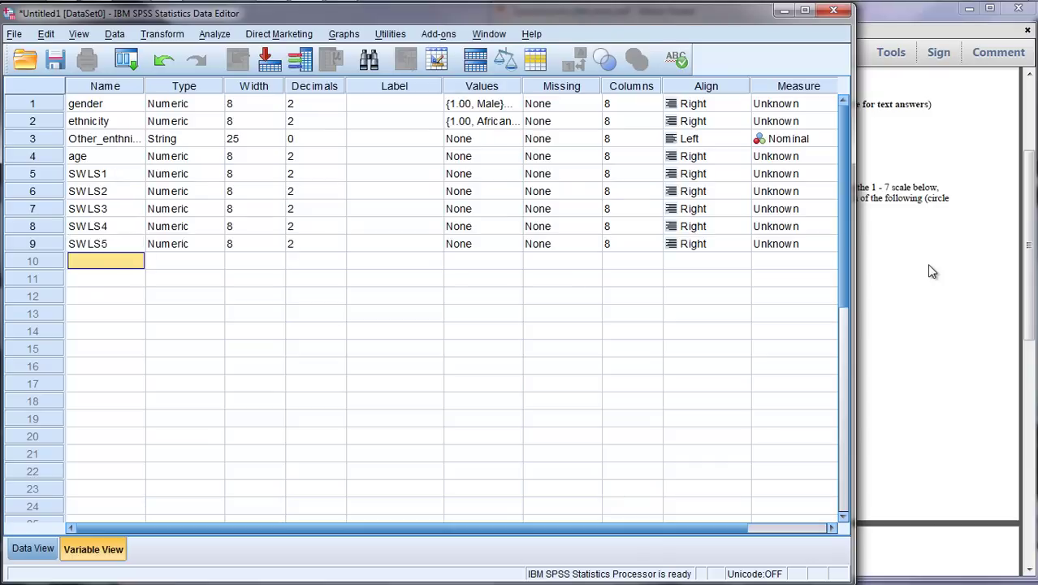
Check the questionnaire's scale anchors: 1 = SD and 7 = SA
{"action": "left_click", "coordinate": [931, 271]}
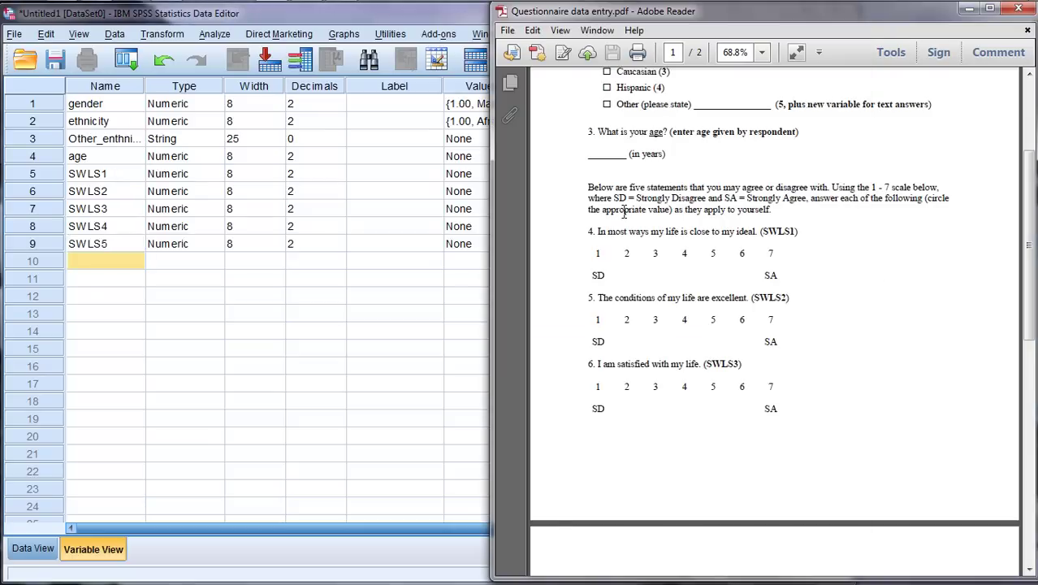
{"action": "double_click", "coordinate": [597, 254]}
{"action": "double_click", "coordinate": [598, 276]}
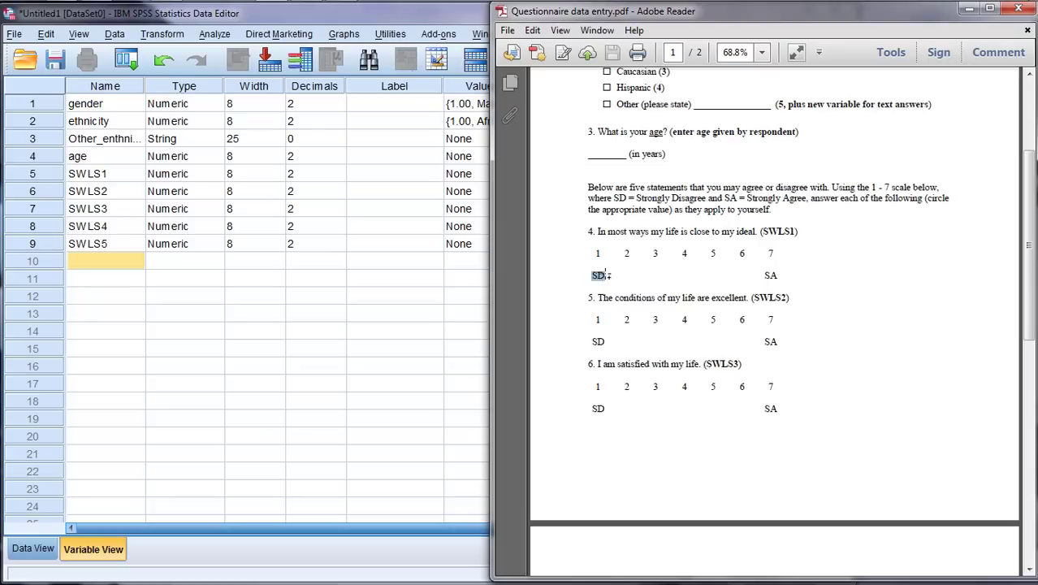
{"action": "double_click", "coordinate": [769, 253]}
{"action": "double_click", "coordinate": [768, 275]}
{"action": "left_click", "coordinate": [319, 301]}
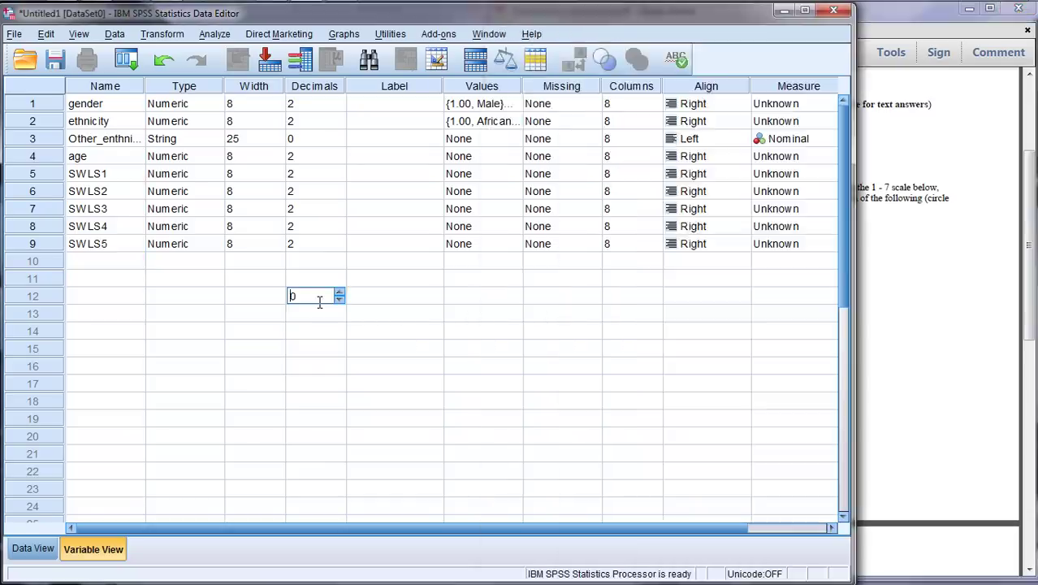
Add SWLS1 value labels 1 = Strongly Disagree and 7 = Strongly Agree
{"action": "double_click", "coordinate": [518, 174]}
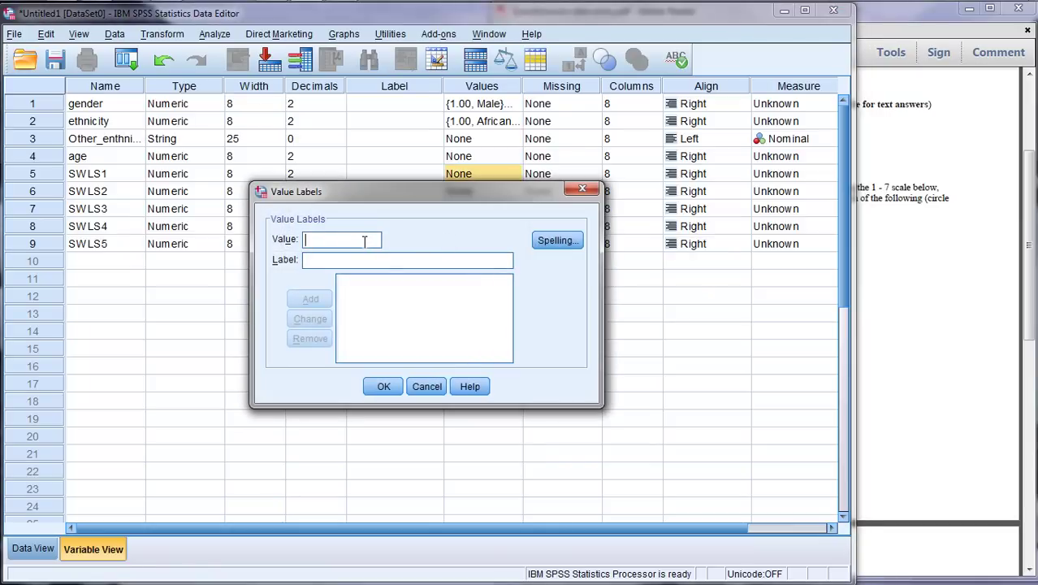
{"action": "type", "text": "1Stro"}
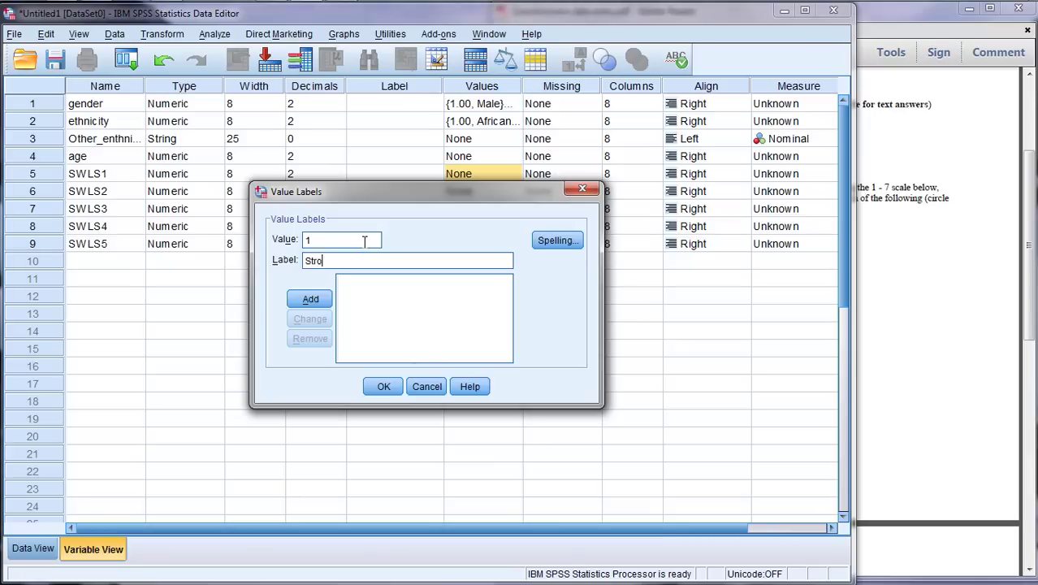
{"action": "type", "text": "ngly Agree"}
{"action": "left_click", "coordinate": [938, 258]}
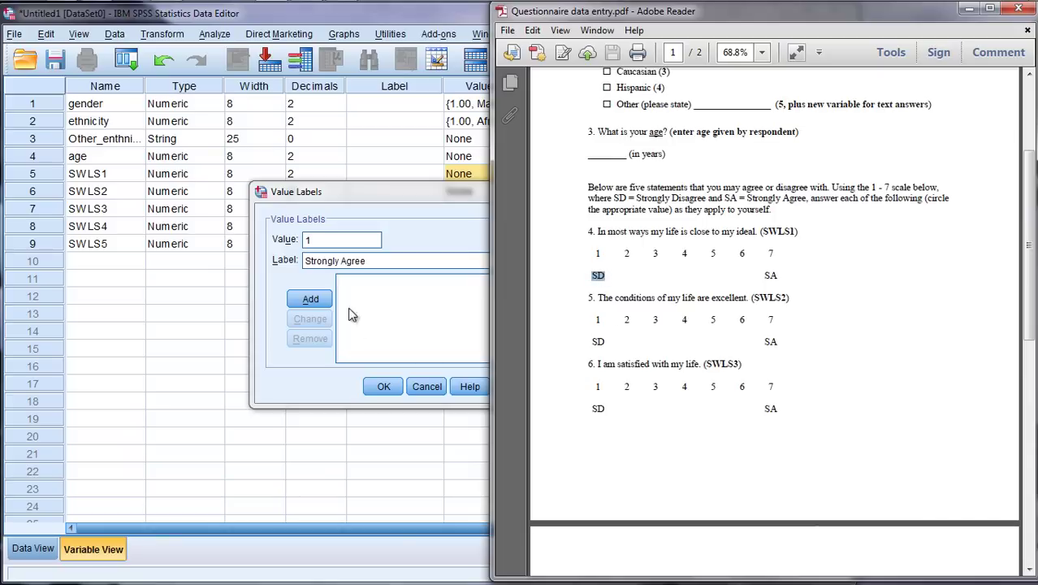
{"action": "left_click", "coordinate": [343, 260]}
{"action": "key", "text": "Delete"}
{"action": "type", "text": "Disa"}
{"action": "left_click", "coordinate": [313, 297]}
{"action": "type", "text": "7"}
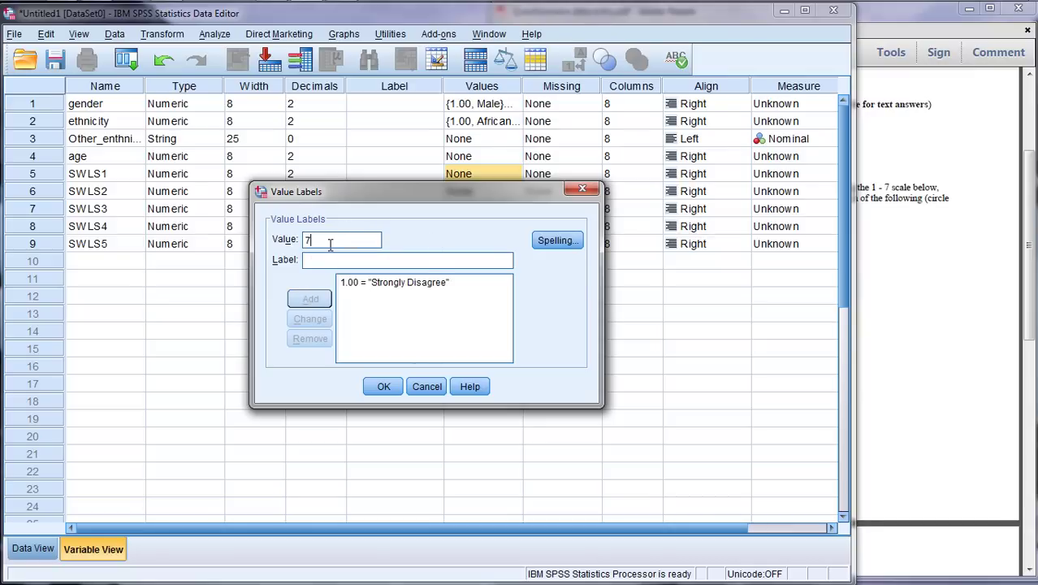
{"action": "type", "text": "Strongly Agree"}
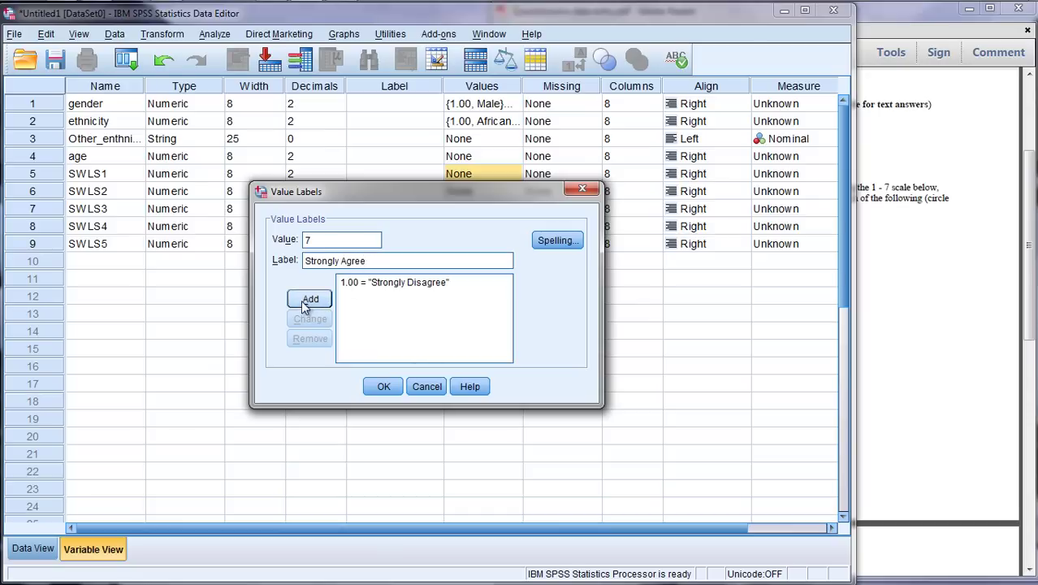
{"action": "left_click", "coordinate": [310, 299]}
Recheck the 1 and 7 endpoints in the PDF and confirm the SWLS1 labels
{"action": "left_click", "coordinate": [922, 217]}
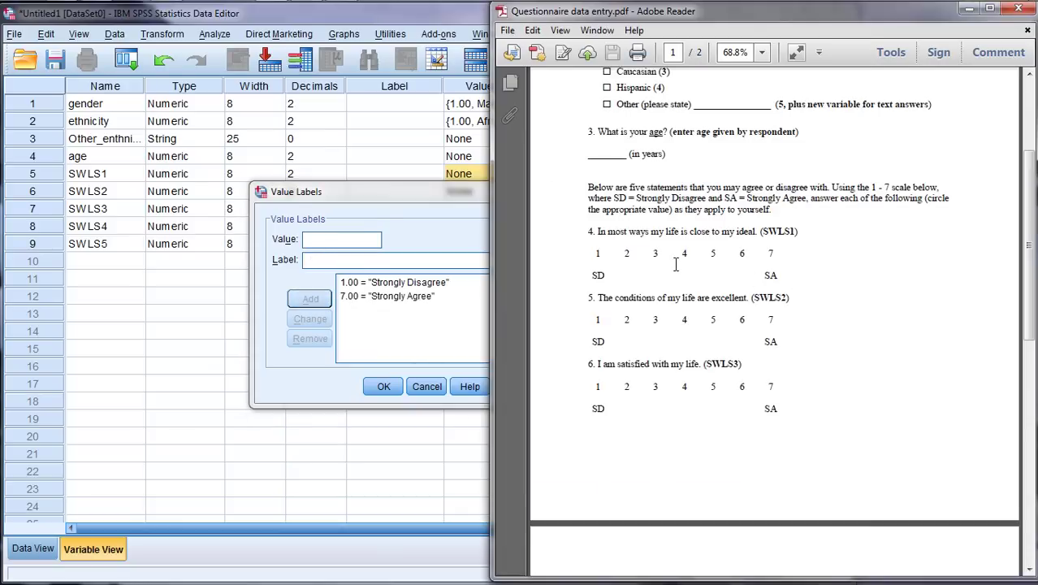
{"action": "double_click", "coordinate": [597, 253]}
{"action": "double_click", "coordinate": [770, 253]}
{"action": "left_click", "coordinate": [383, 387]}
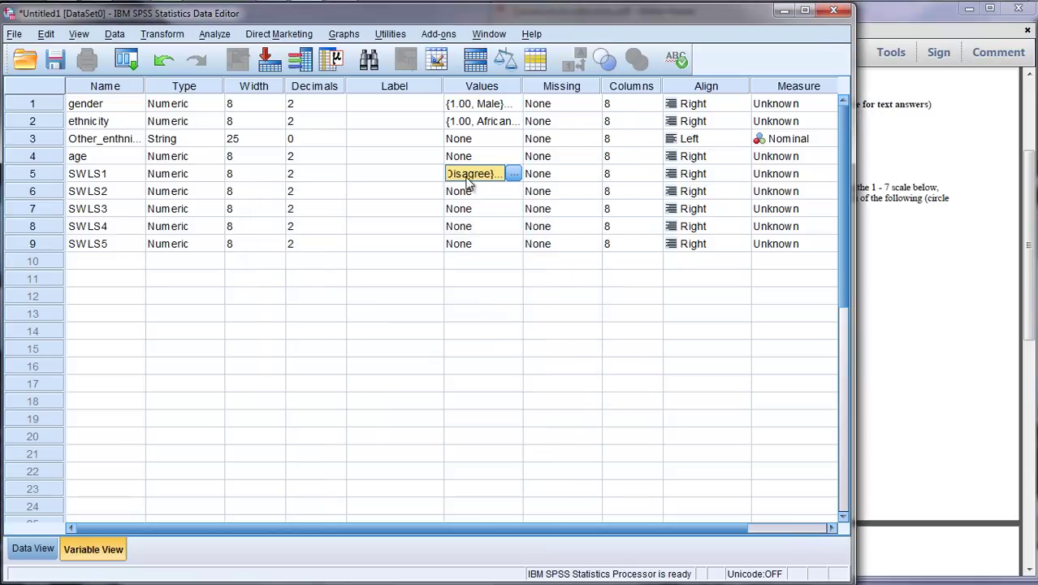
Copy SWLS1's value labels and paste them into SWLS2–SWLS5
{"action": "right_click", "coordinate": [468, 184]}
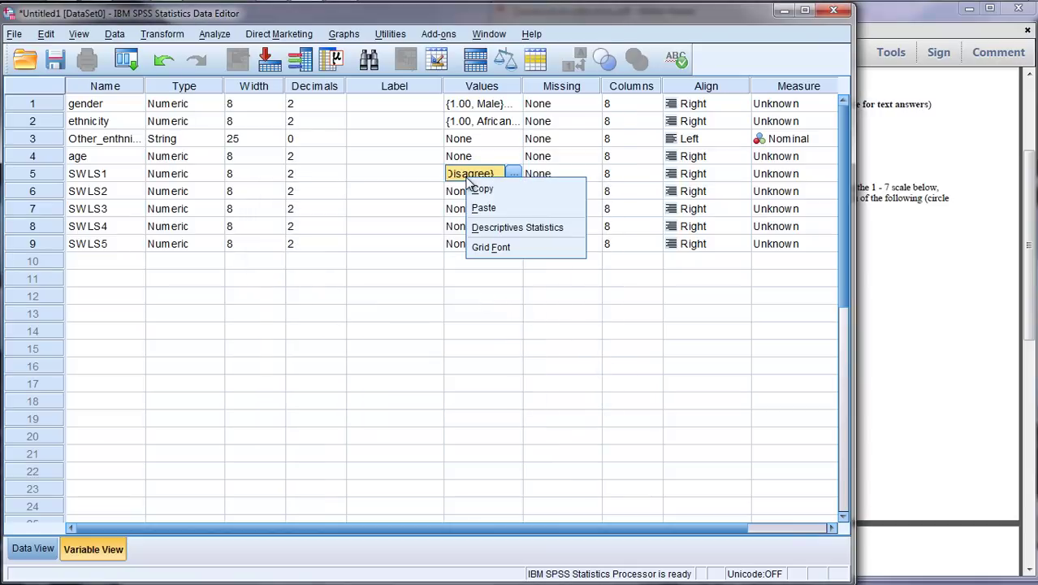
{"action": "left_click", "coordinate": [479, 190]}
{"action": "left_click", "coordinate": [471, 244], "text": "shift"}
{"action": "right_click", "coordinate": [470, 242]}
{"action": "left_click", "coordinate": [481, 274]}
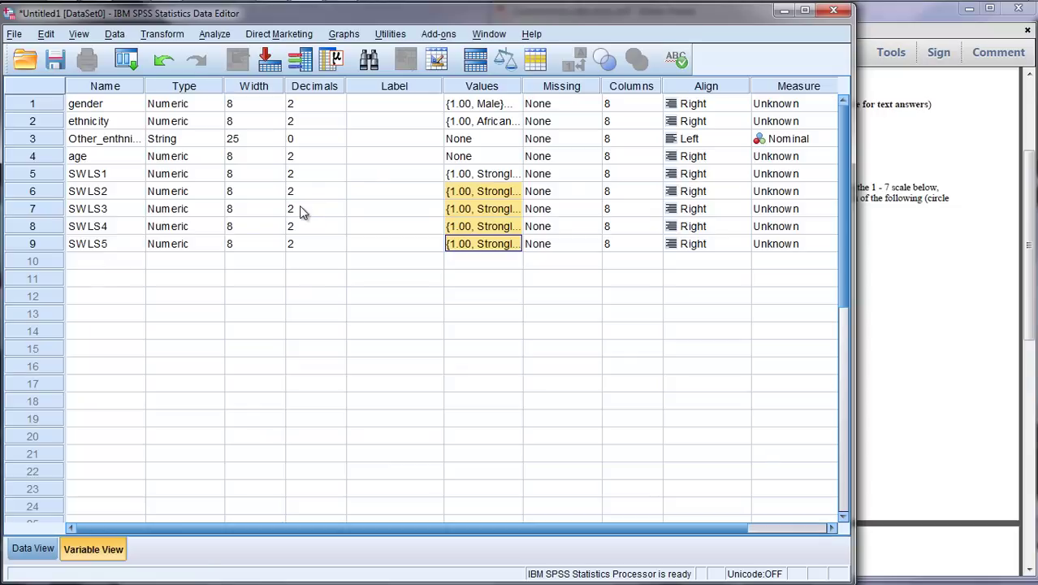
Step through the SWLS1–SWLS5 rows to verify the pasted labels
{"action": "left_click", "coordinate": [122, 211]}
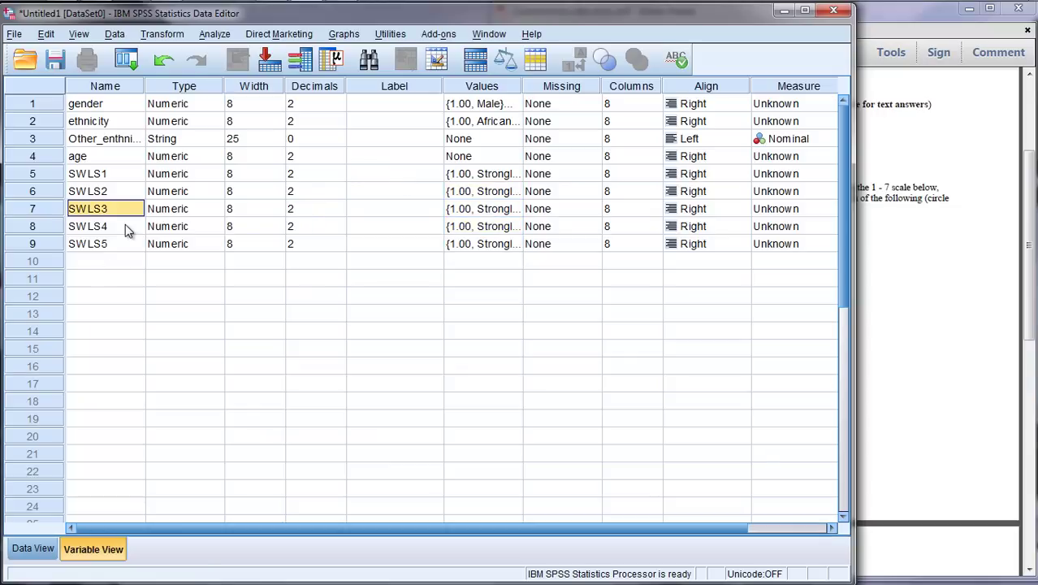
{"action": "left_click", "coordinate": [116, 179]}
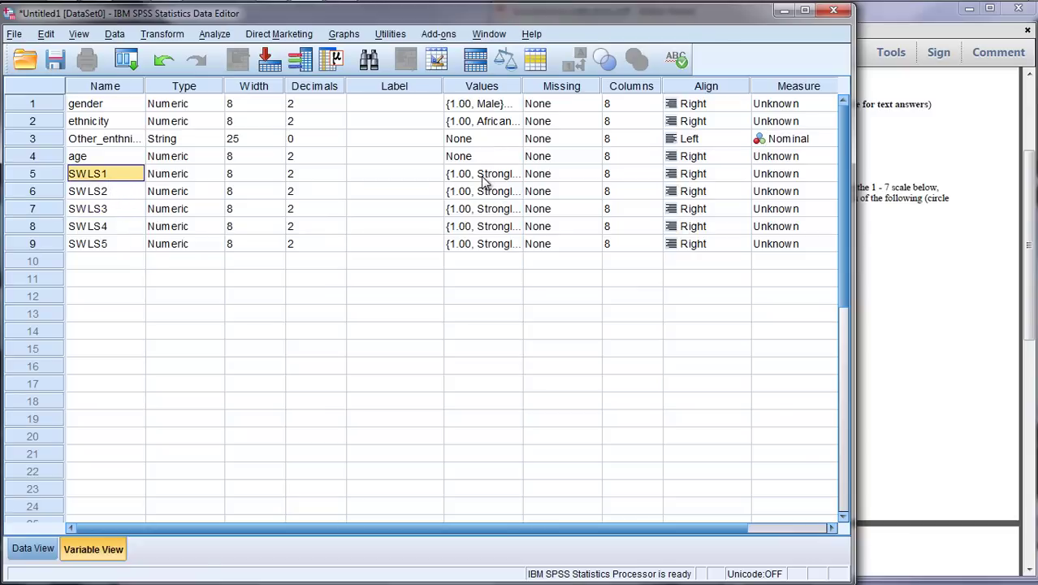
{"action": "left_click", "coordinate": [86, 191]}
{"action": "left_click", "coordinate": [84, 209]}
{"action": "left_click", "coordinate": [84, 224]}
{"action": "left_click", "coordinate": [86, 242]}
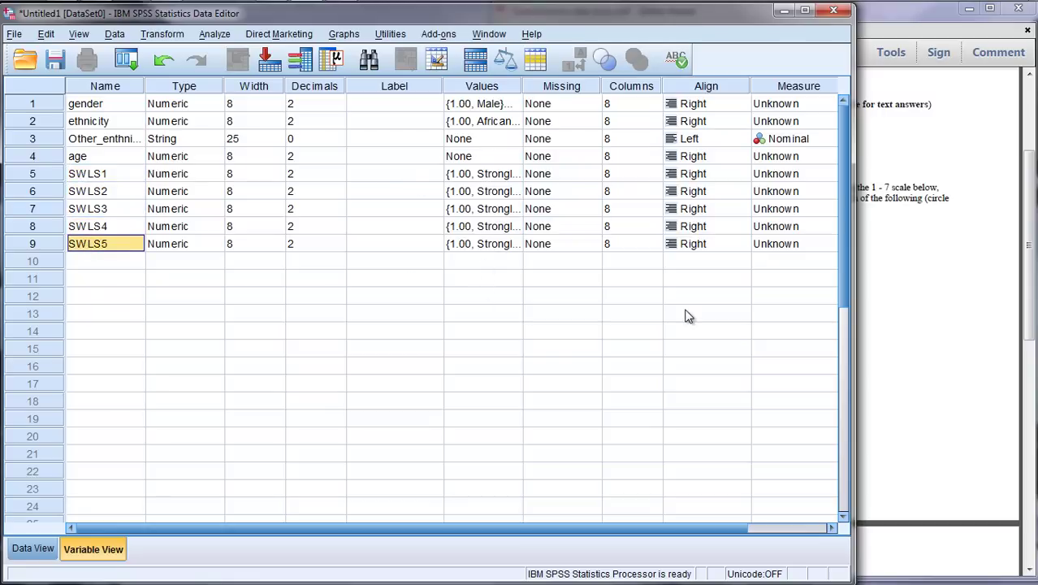
Show the nine variables as Data View columns and narrow the window beside the questionnaire
{"action": "left_click", "coordinate": [34, 549]}
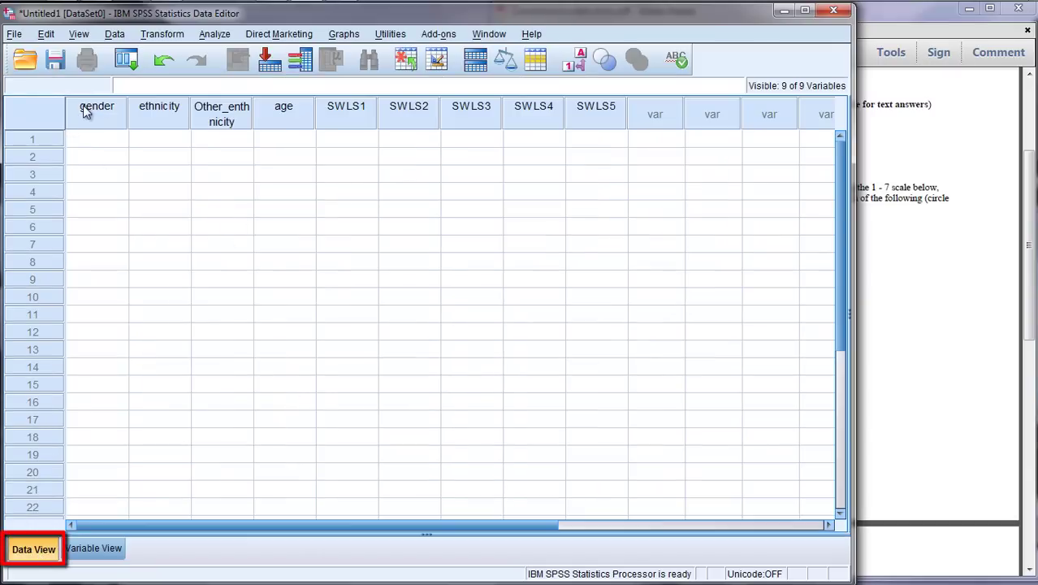
{"action": "left_click_drag", "start_coordinate": [83, 105], "coordinate": [574, 102]}
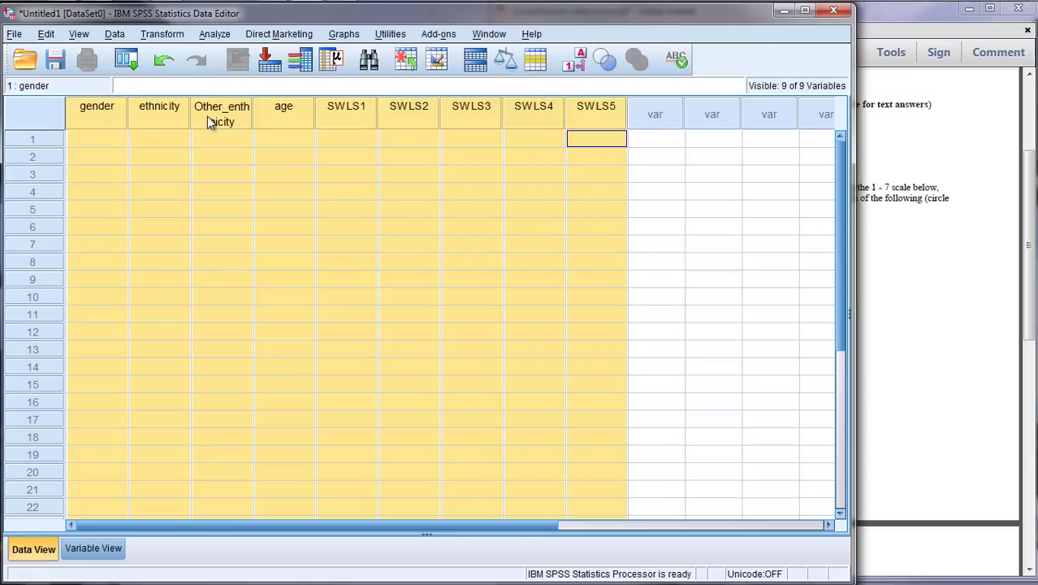
{"action": "left_click", "coordinate": [217, 138]}
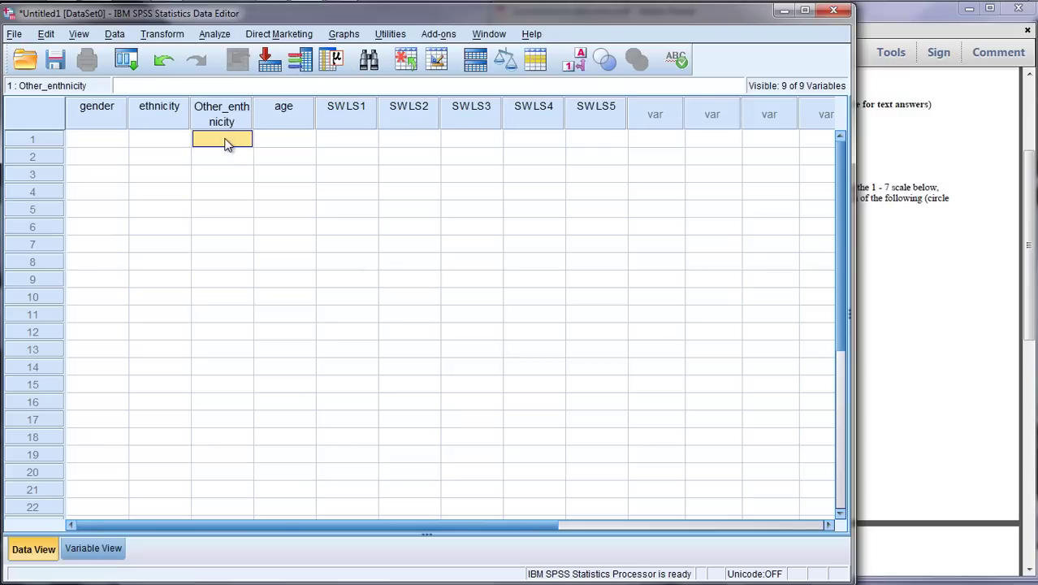
{"action": "left_click", "coordinate": [268, 115]}
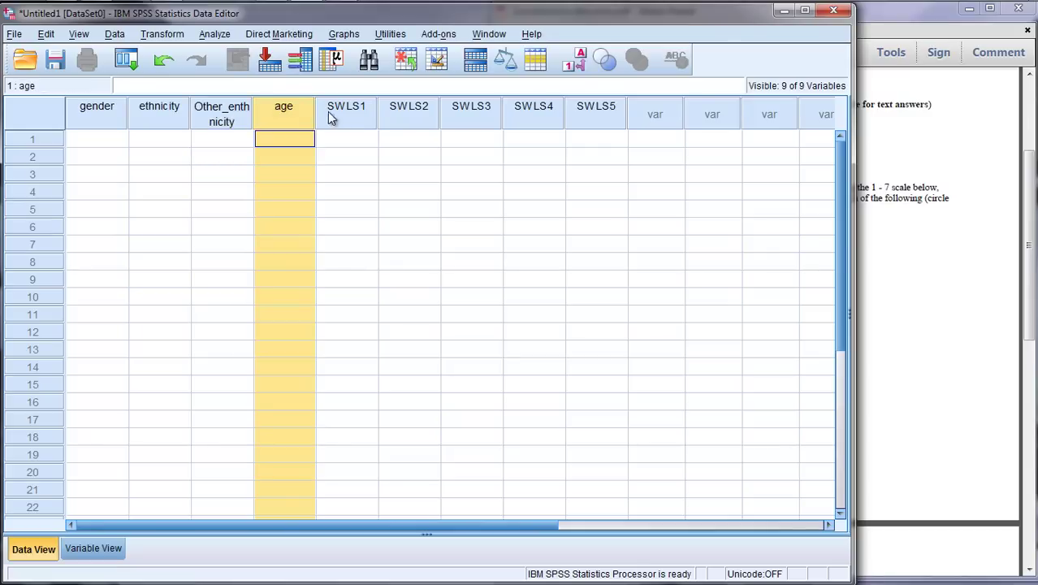
{"action": "left_click", "coordinate": [334, 111]}
{"action": "left_click_drag", "start_coordinate": [404, 123], "coordinate": [603, 116]}
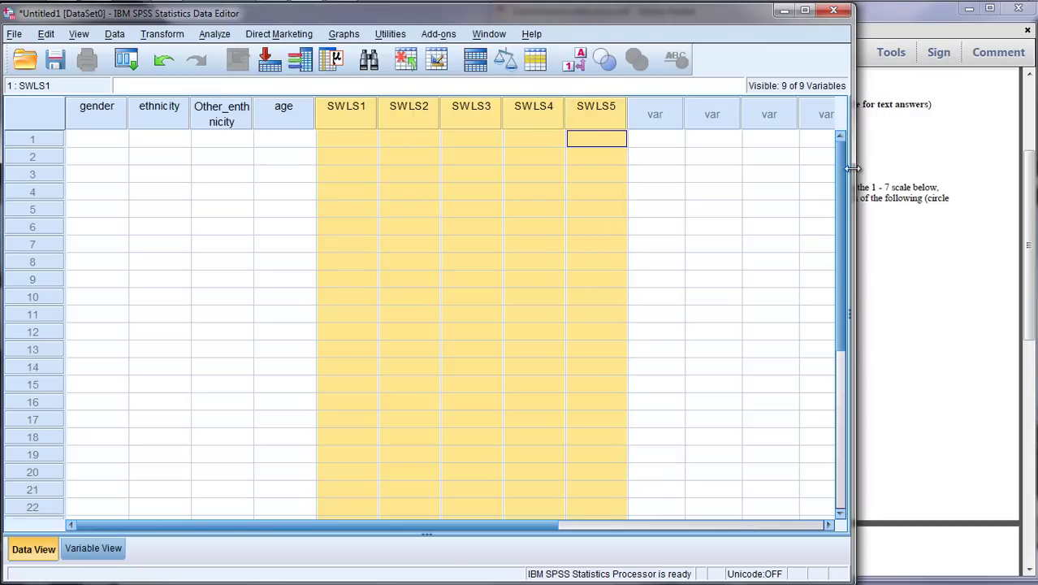
{"action": "left_click_drag", "start_coordinate": [850, 187], "coordinate": [637, 189]}
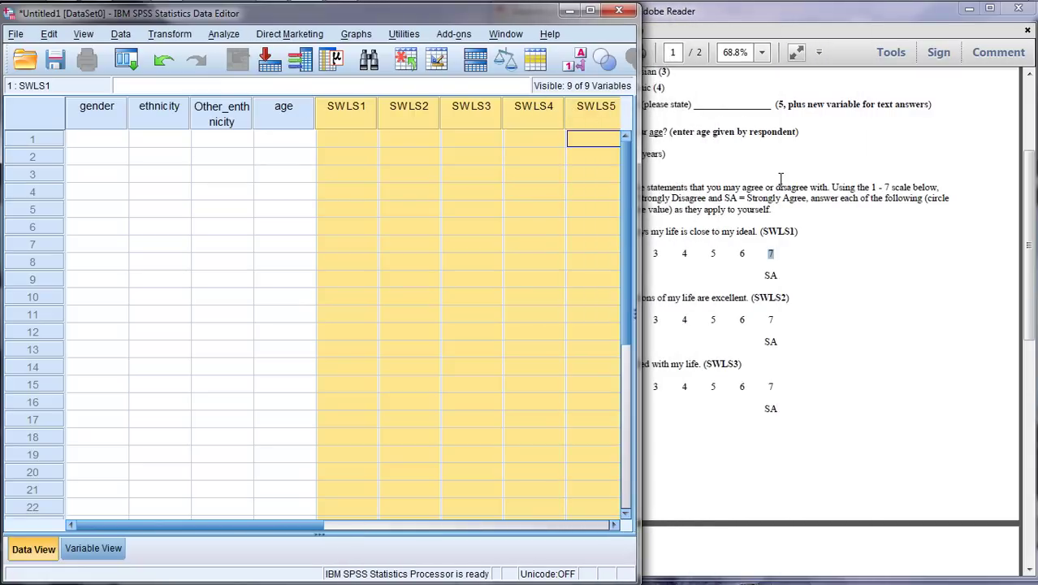